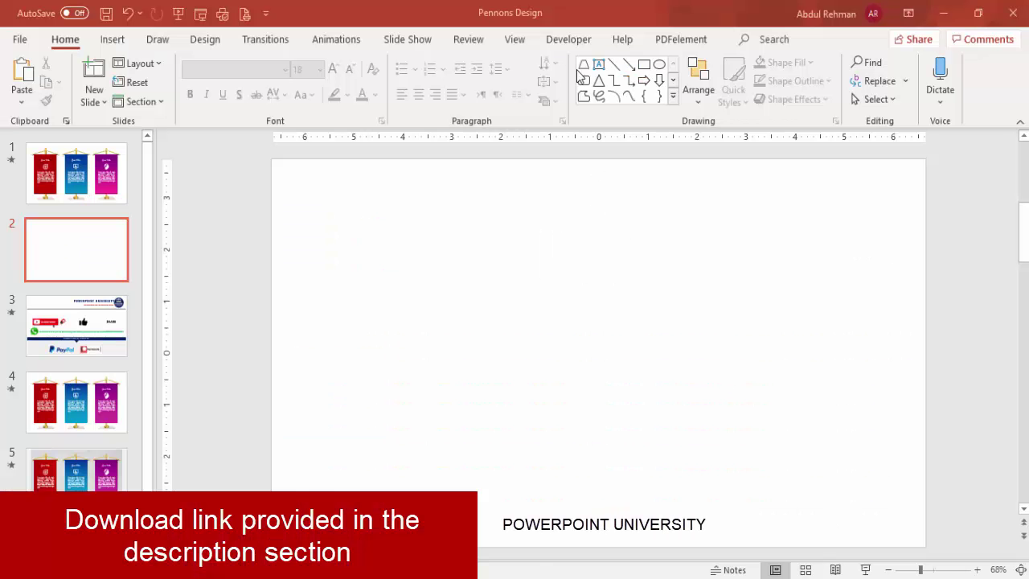
Turn on slide guides and draw a 0.45" high, 2.59" wide steep-sided trapezoid near the bottom centre
left_click(515, 39)
left_click(306, 99)
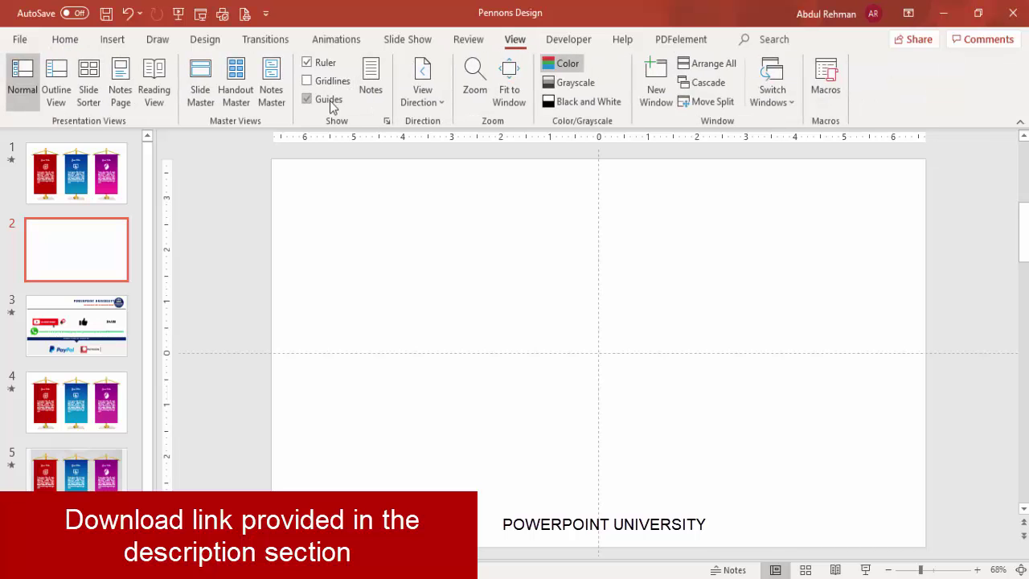
left_click(119, 38)
left_click(254, 97)
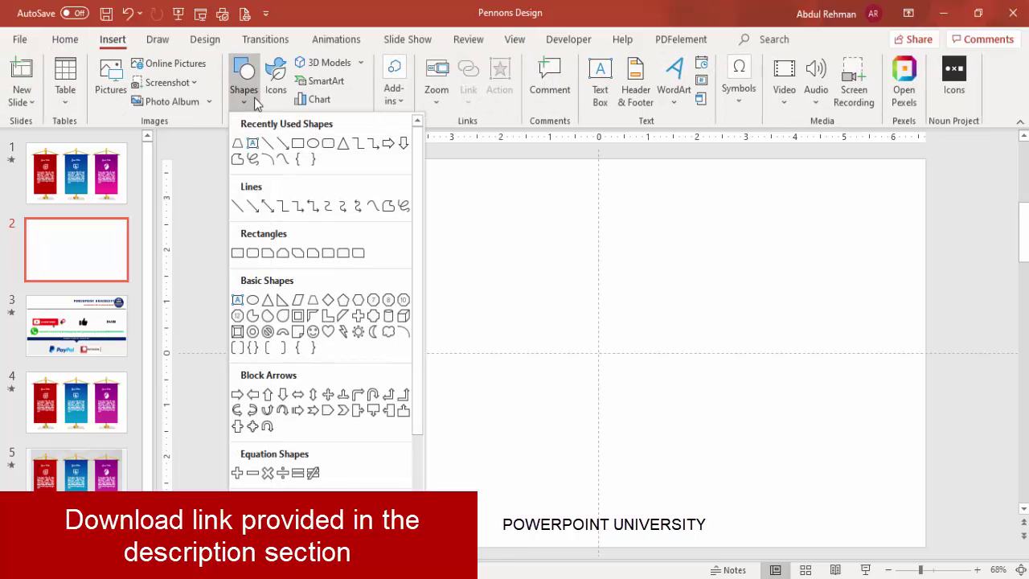
left_click(313, 299)
left_click_drag(553, 448, 679, 494)
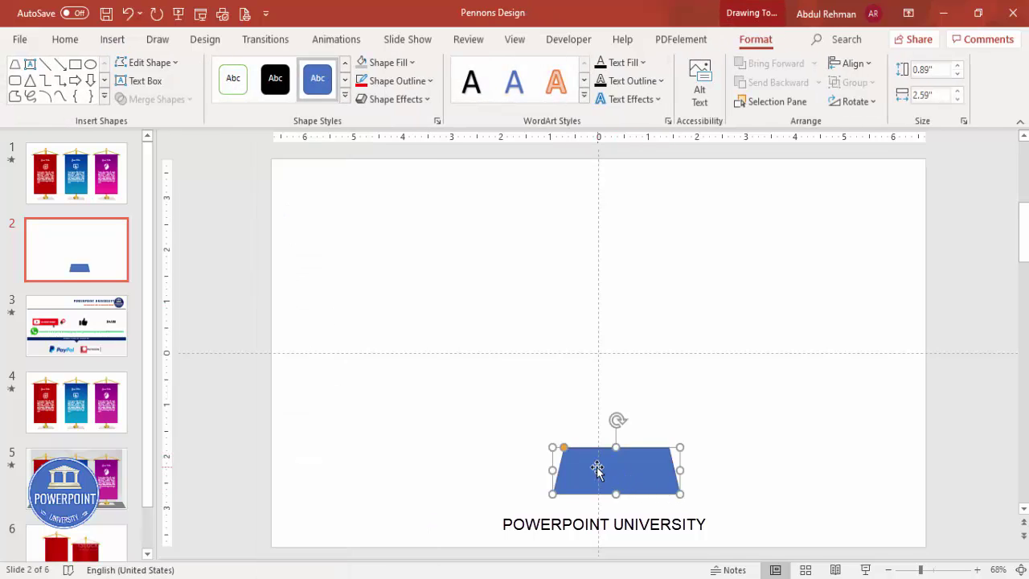
left_click_drag(615, 450, 573, 476)
left_click_drag(634, 477, 616, 485)
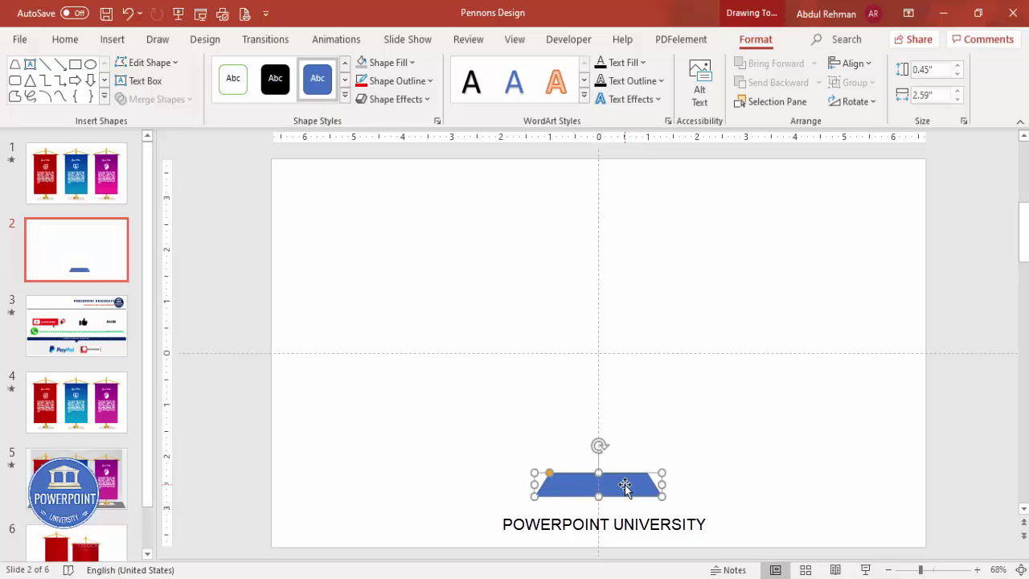
Tilt the trapezoid with the Perspective Relaxed Moderately 3-D preset and give it 12 pt depth
right_click(625, 486)
left_click(680, 447)
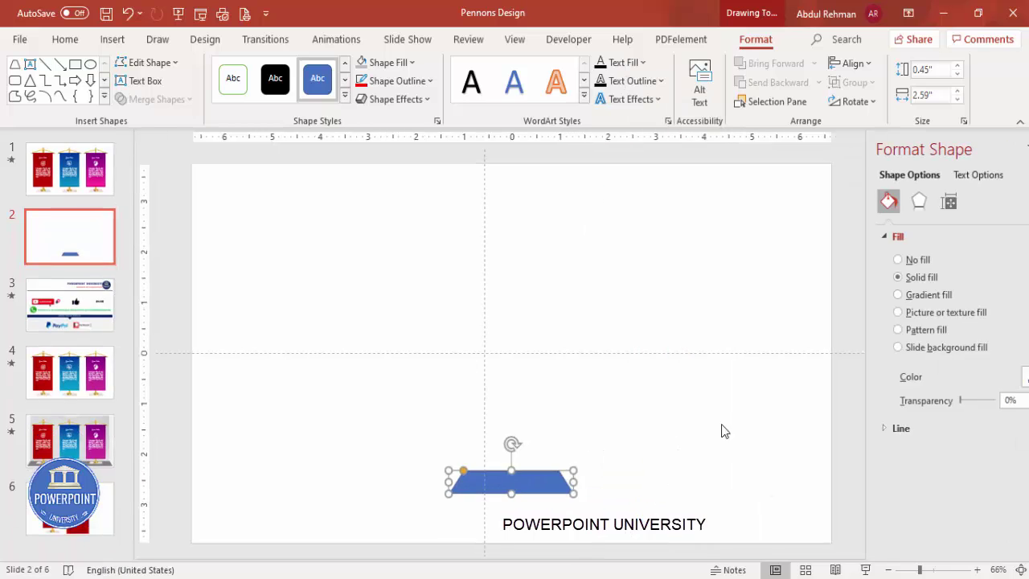
left_click(871, 199)
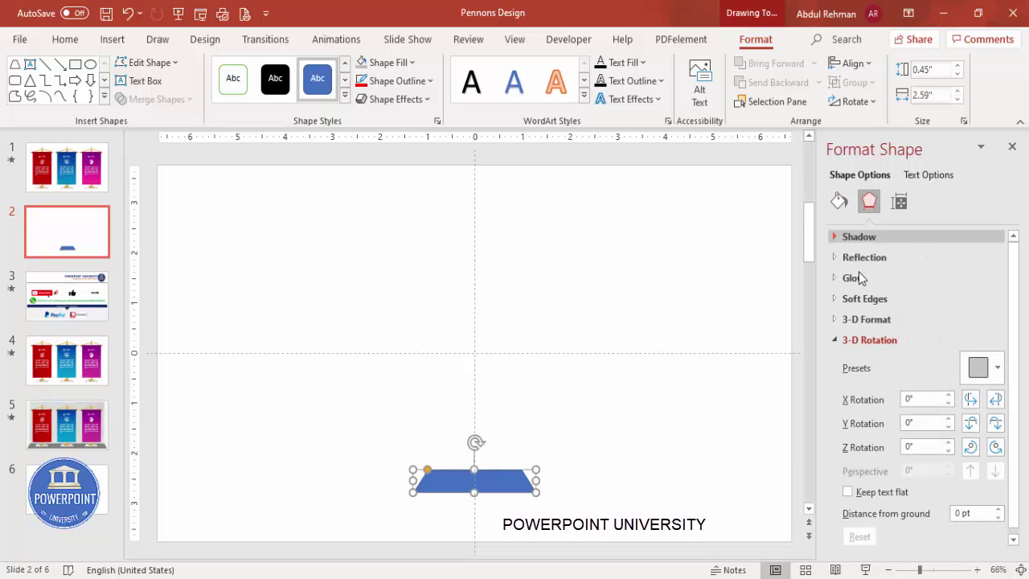
left_click(987, 369)
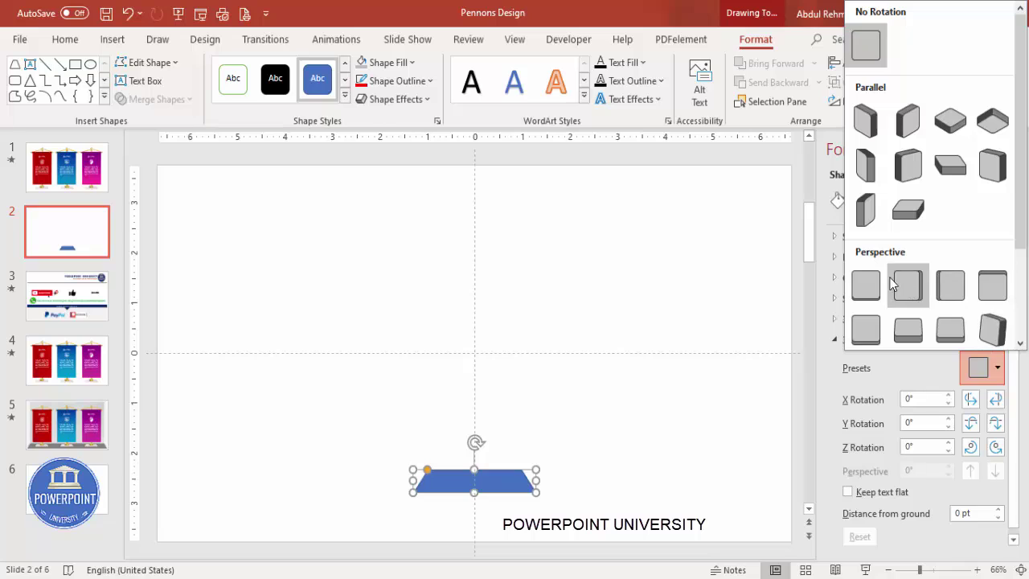
left_click(911, 329)
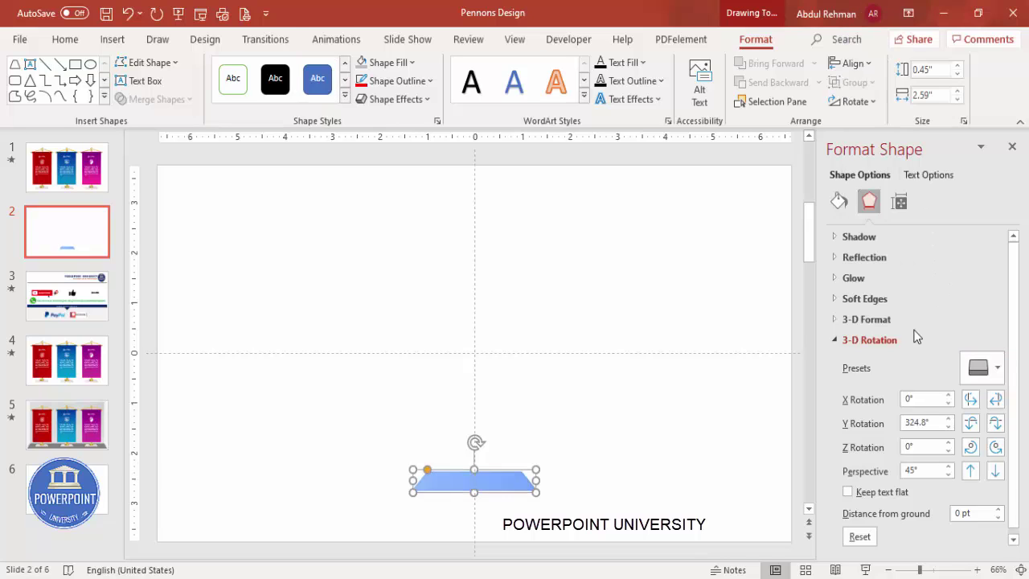
left_click(880, 325)
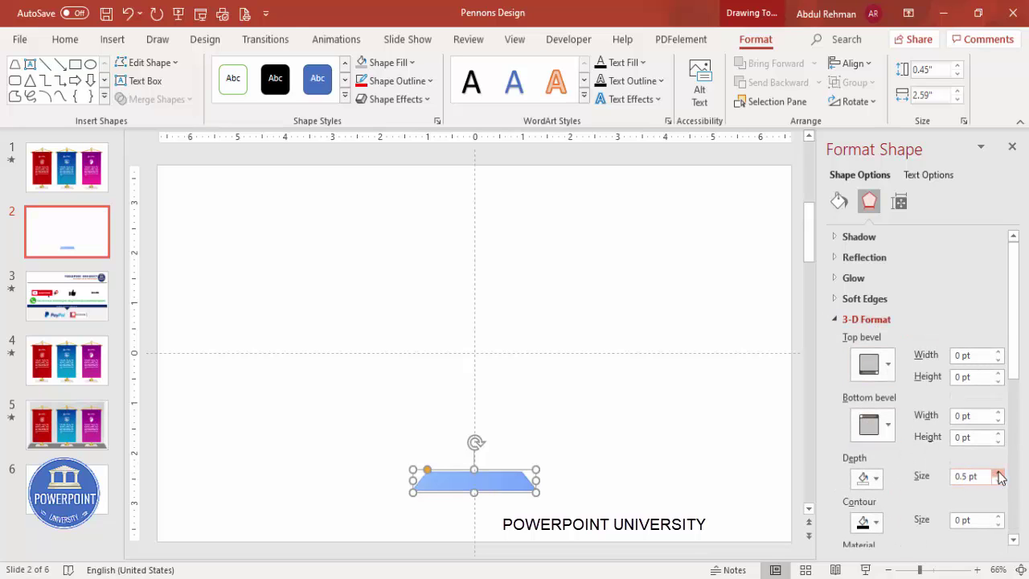
left_click(998, 473)
left_click(998, 472)
left_click(997, 474)
left_click(998, 473)
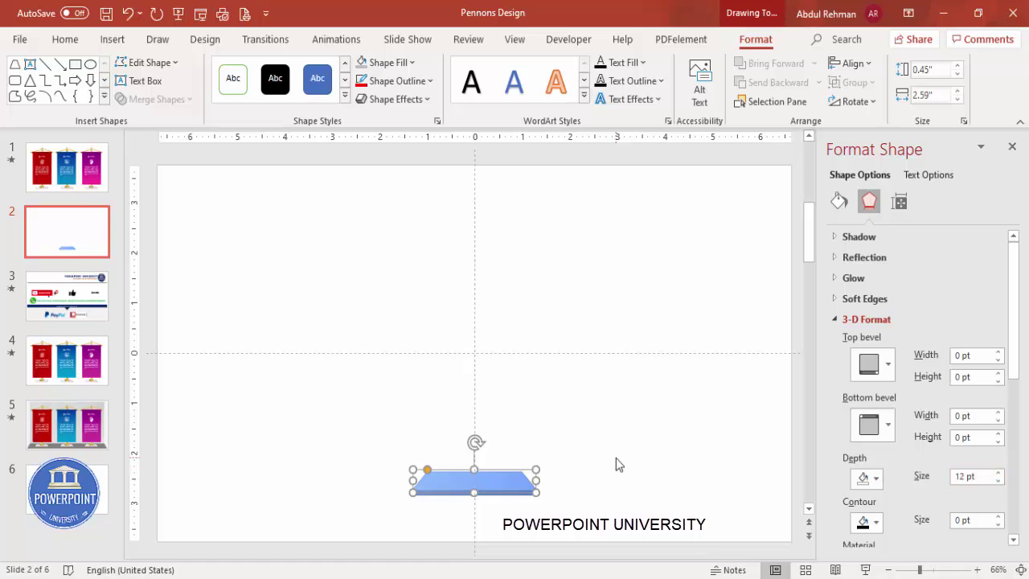
Give the platform an orange outline and grey fill, then move it slightly lower
left_click(414, 81)
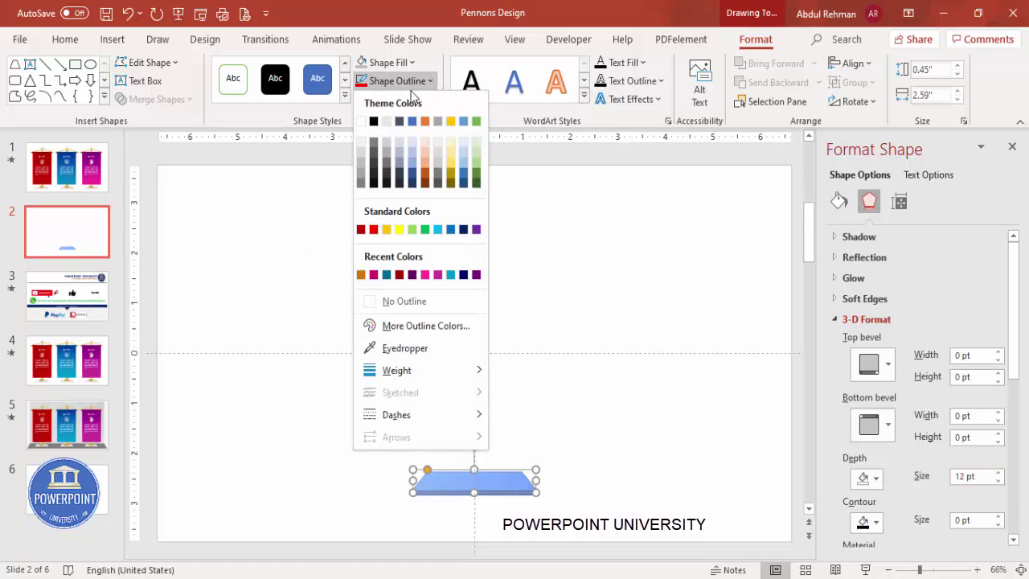
left_click(362, 275)
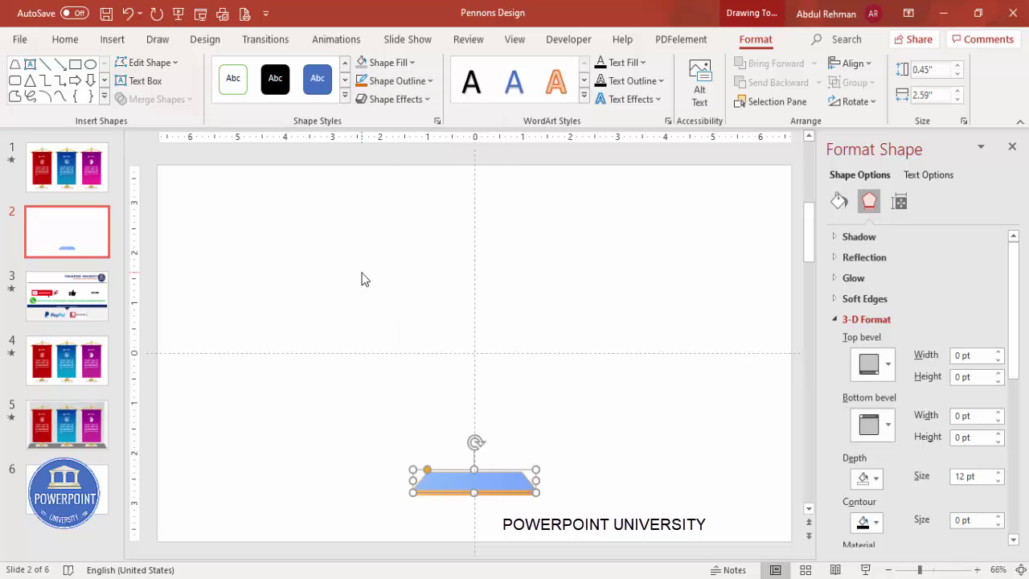
left_click(394, 64)
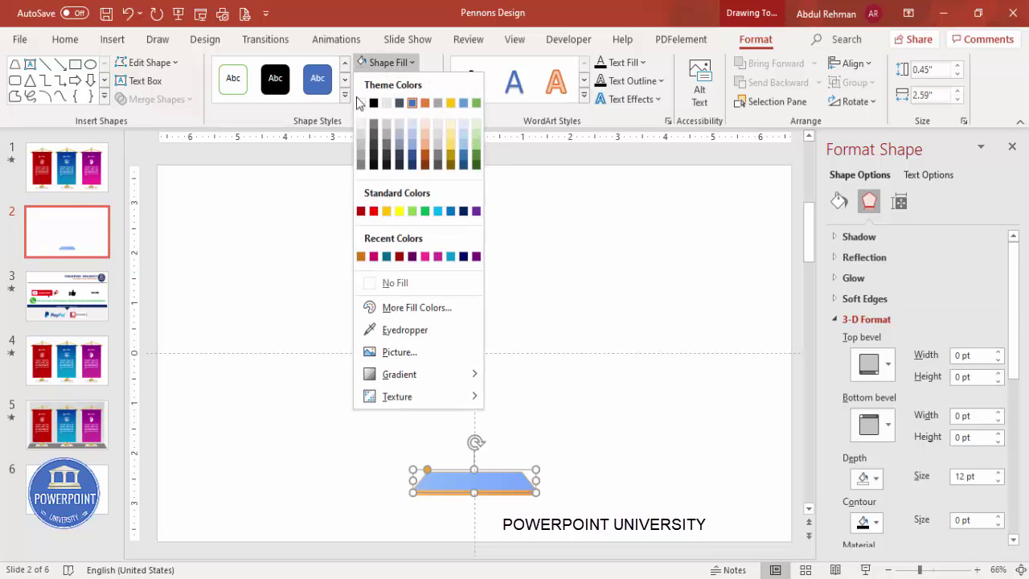
left_click(365, 157)
left_click_drag(503, 482, 499, 509)
left_click(563, 456)
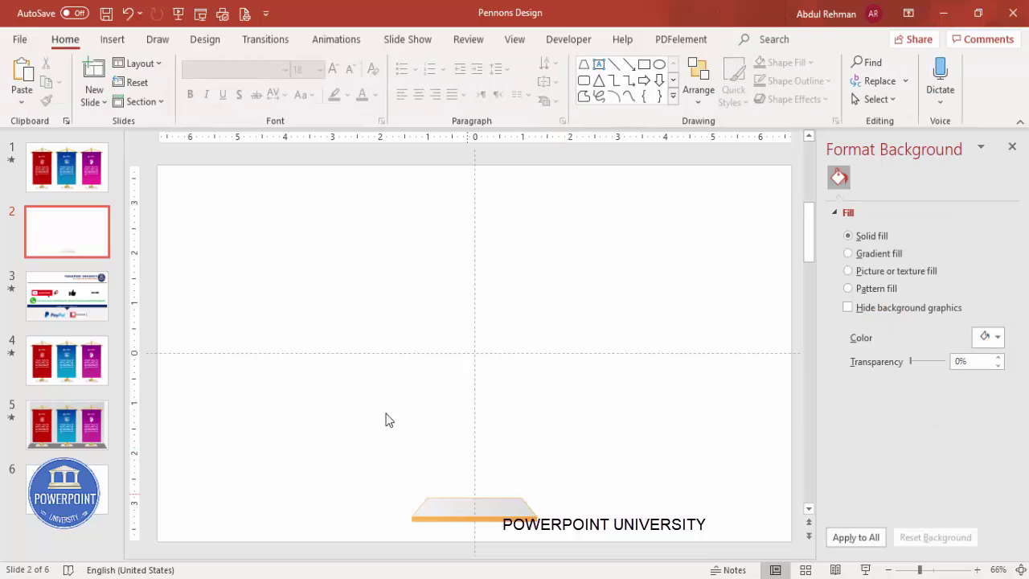
Draw a small circle above the platform and remove its outline
left_click(112, 39)
left_click(245, 100)
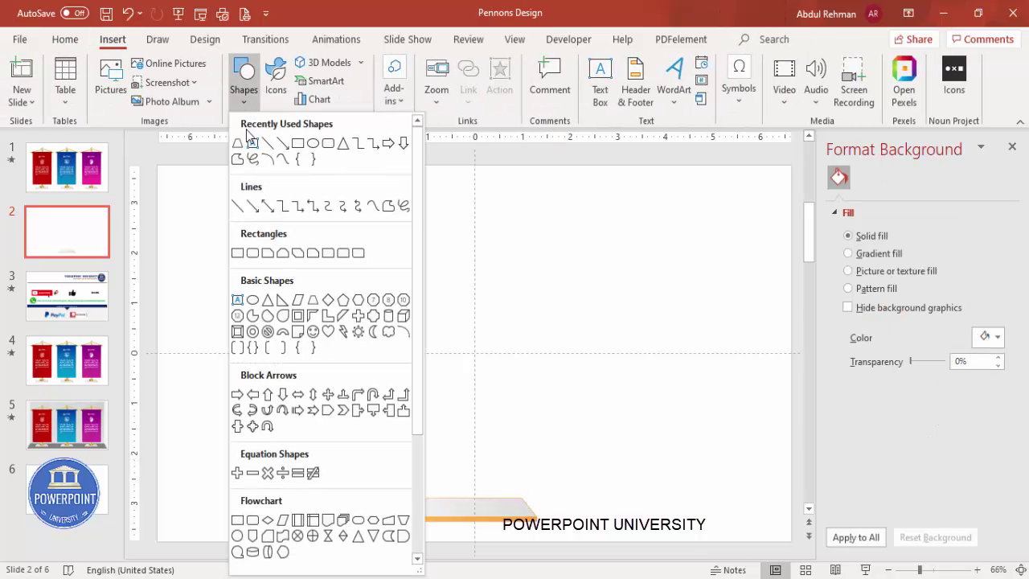
left_click(252, 301)
left_click_drag(462, 458, 498, 496)
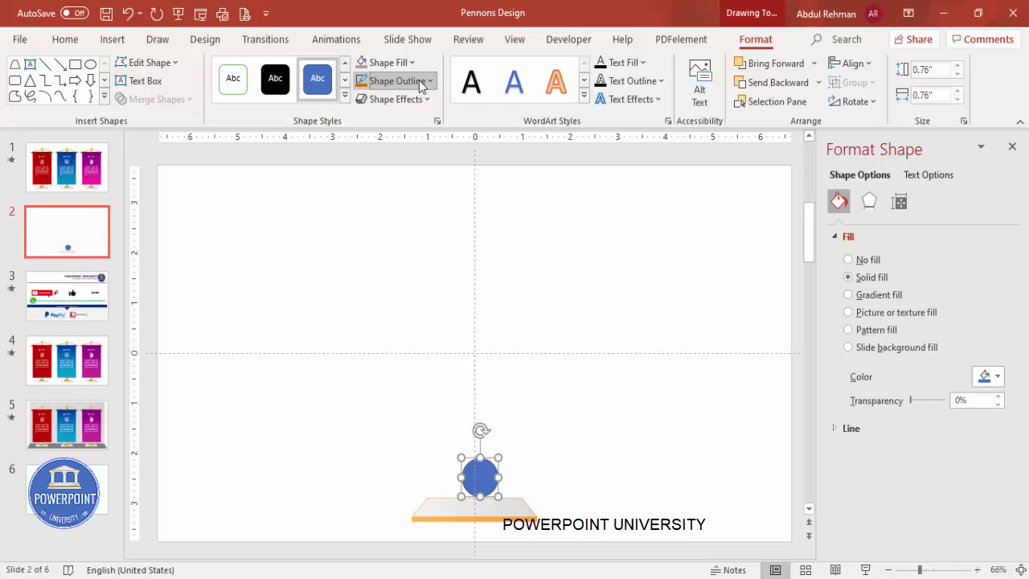
left_click(419, 82)
left_click(411, 300)
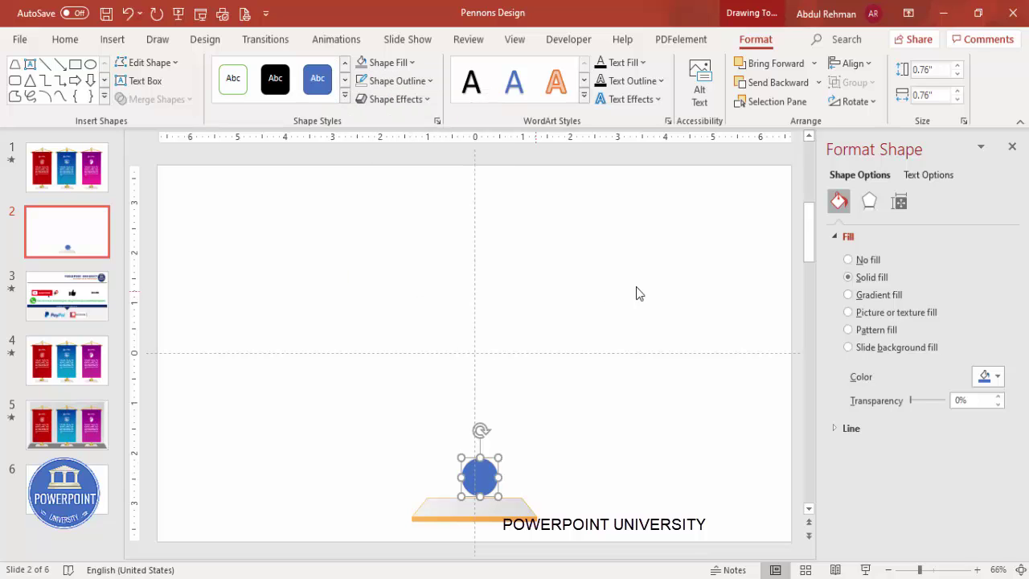
Tilt the circle with the Off Axis 1: Top 3-D preset and give it 4 pt depth
left_click(869, 202)
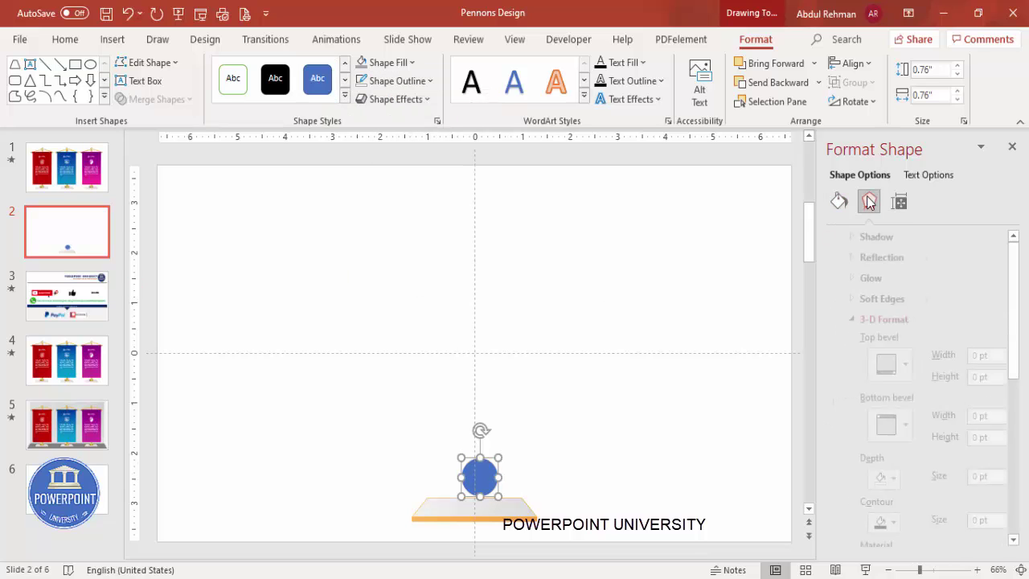
left_click(844, 319)
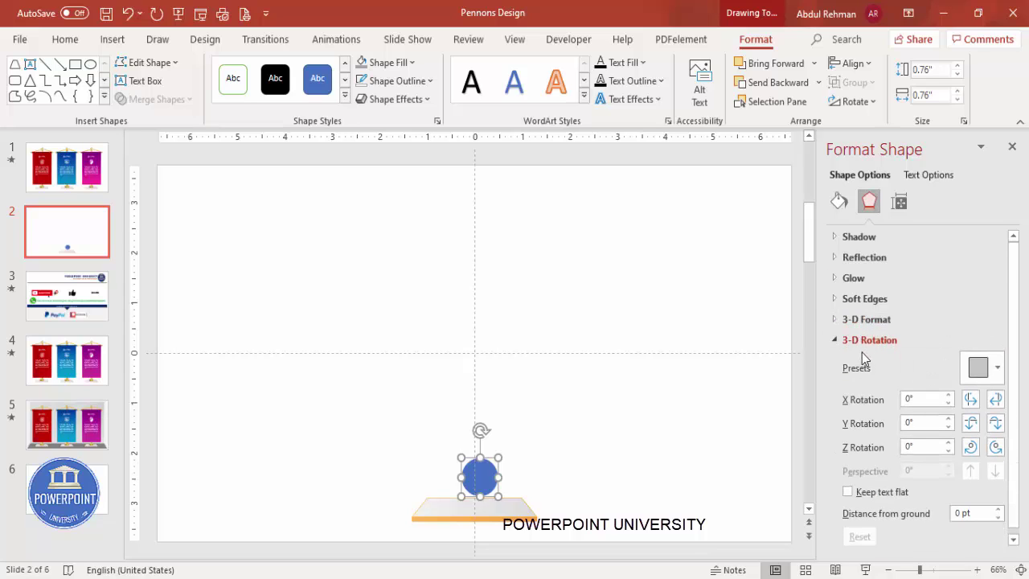
left_click(967, 367)
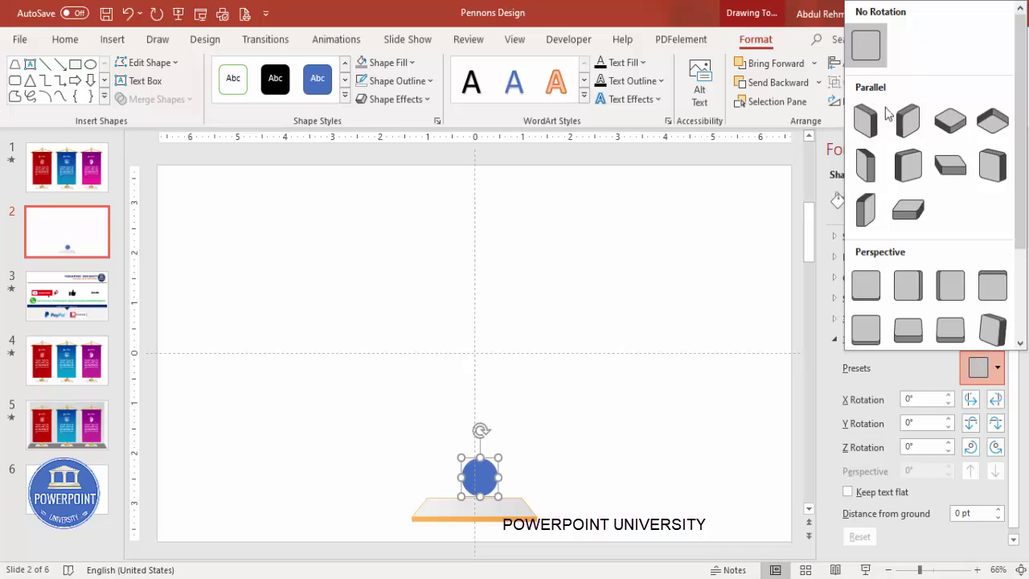
left_click(946, 163)
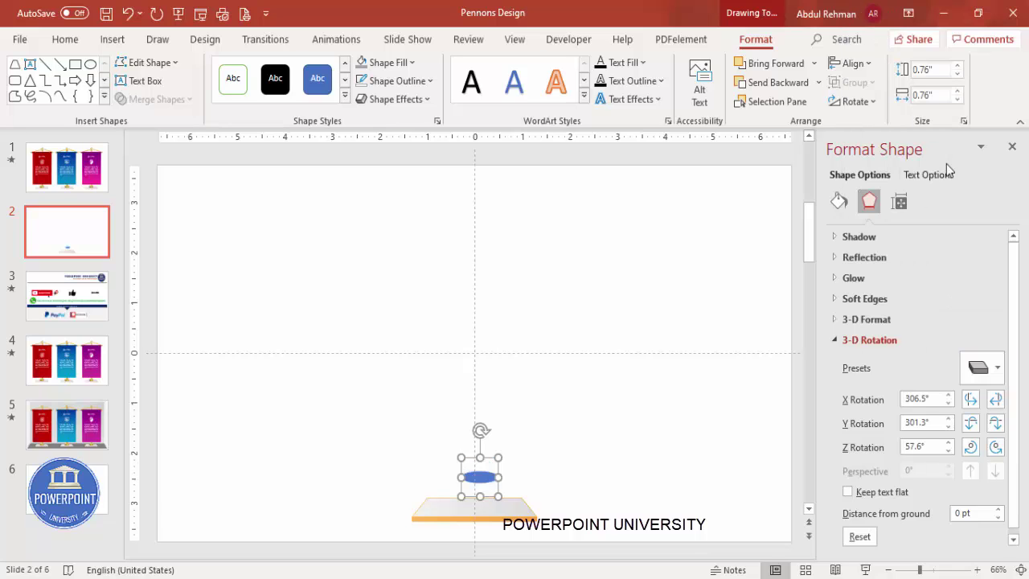
left_click(903, 321)
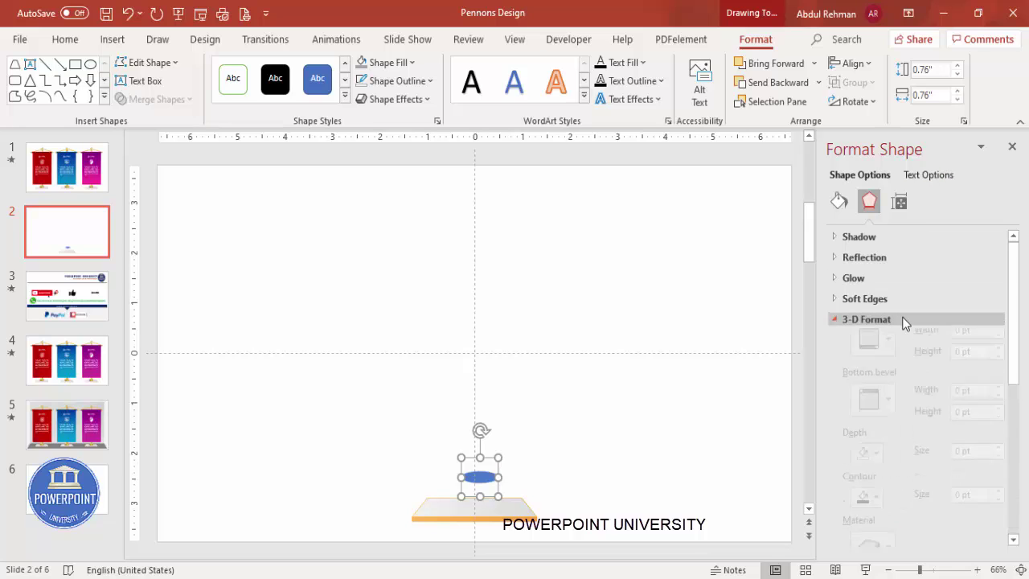
left_click(997, 474)
left_click(998, 473)
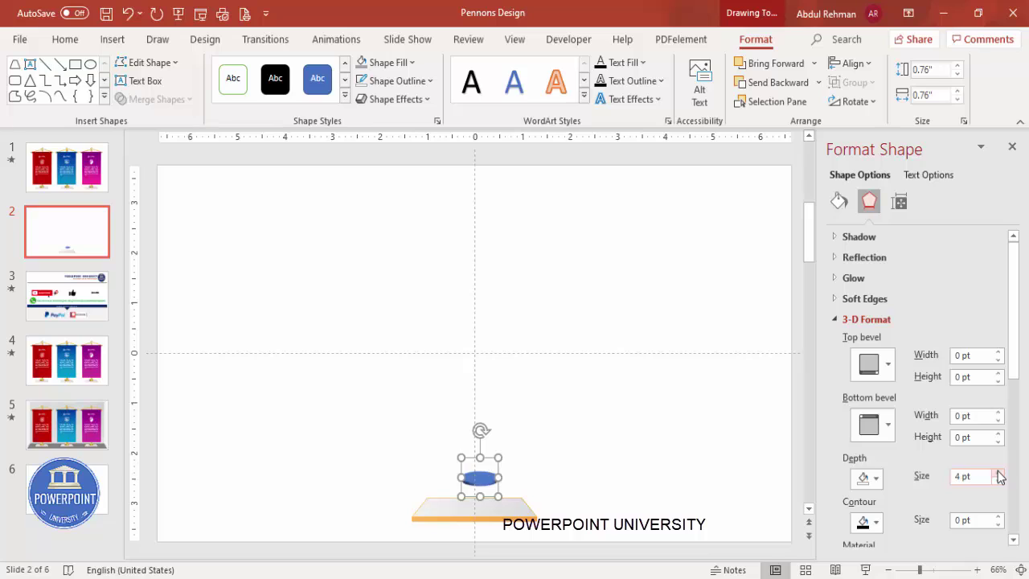
Fill the disc orange and move it down onto the centre of the platform
left_click(402, 65)
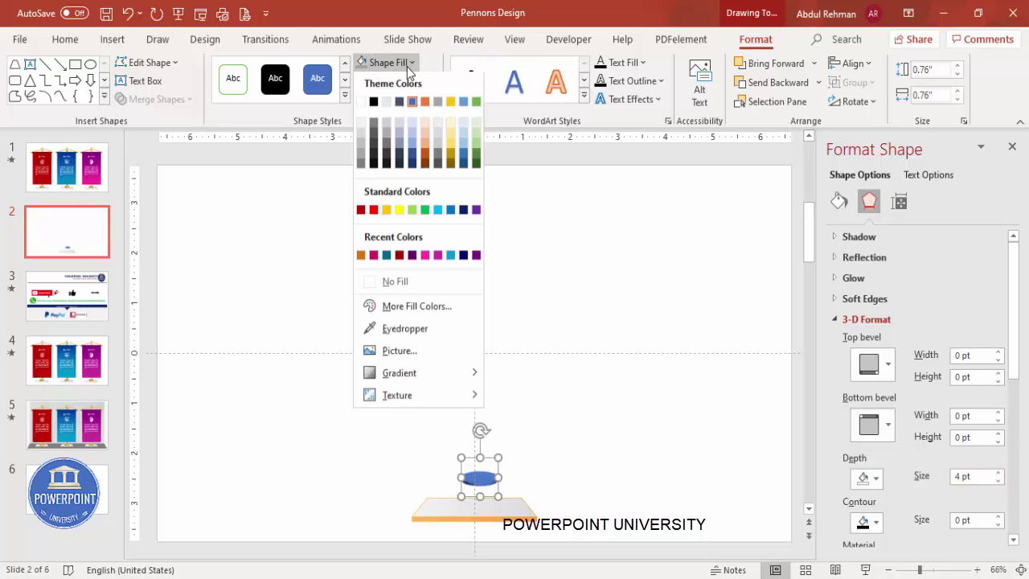
left_click(361, 257)
left_click_drag(479, 479, 479, 503)
key("Down")
key("Down")
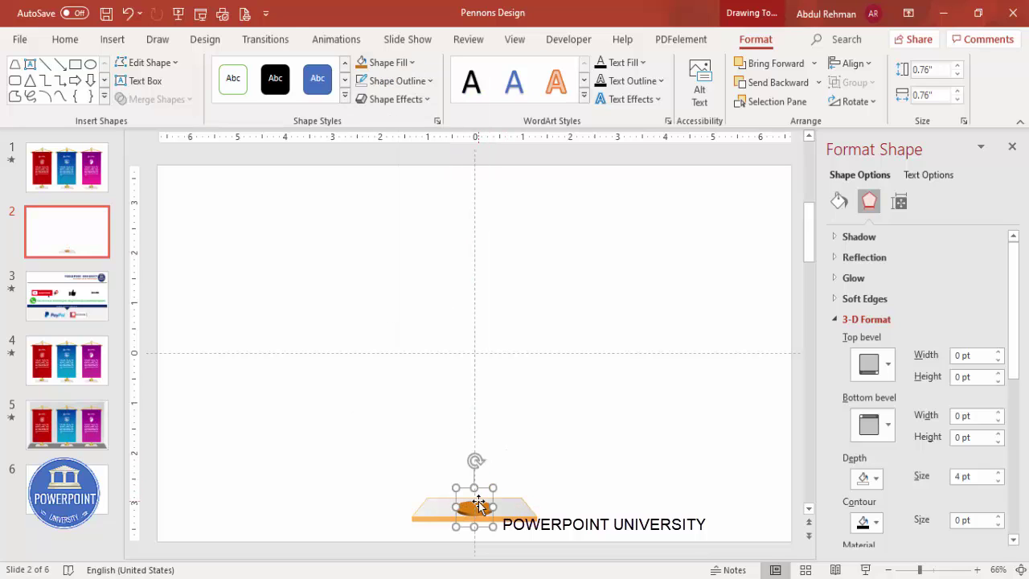
left_click(527, 448)
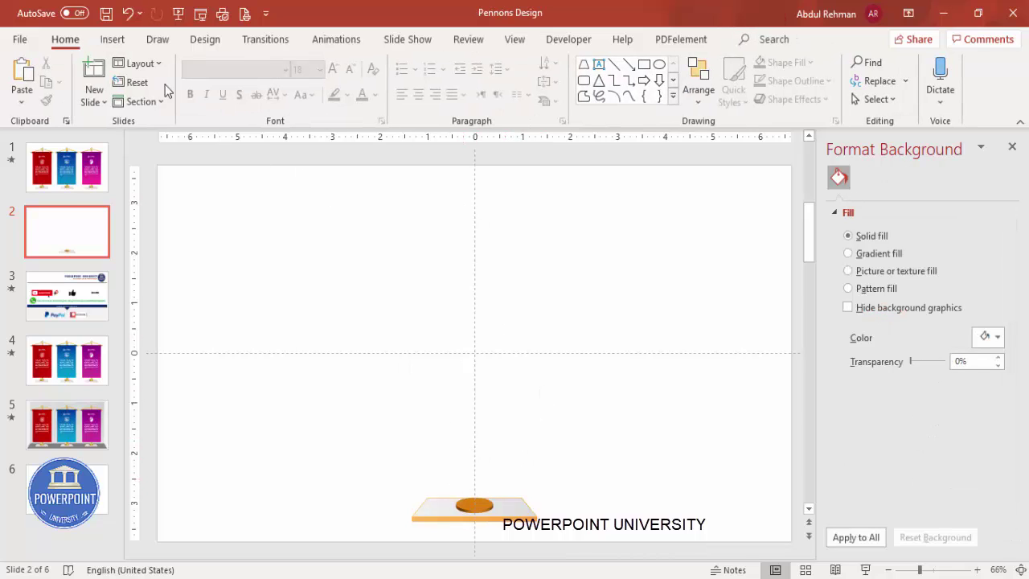
left_click(112, 39)
Draw a tall thin outline-free rectangle above the orange disc, centred on the vertical guide
left_click(244, 80)
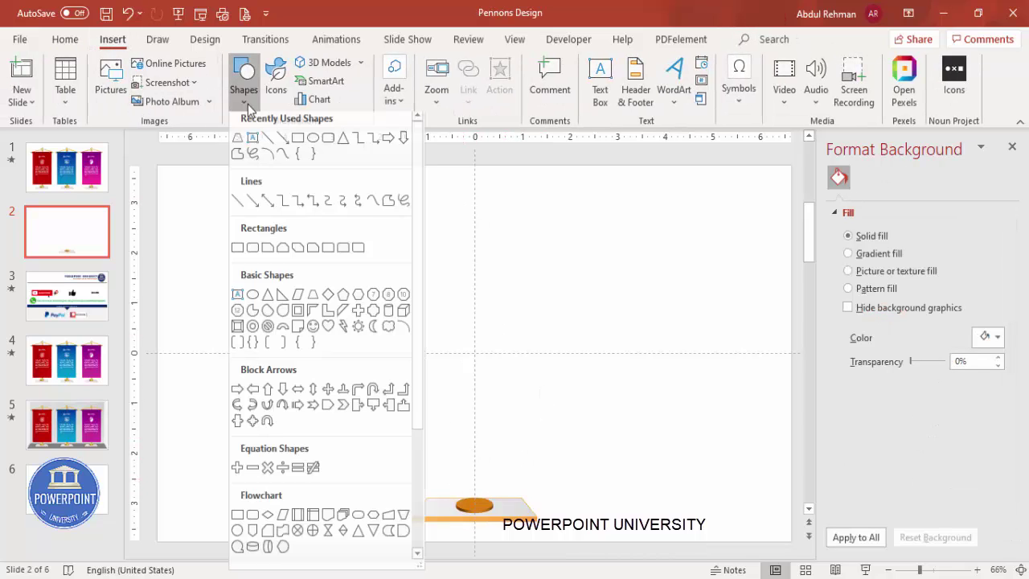
left_click(237, 253)
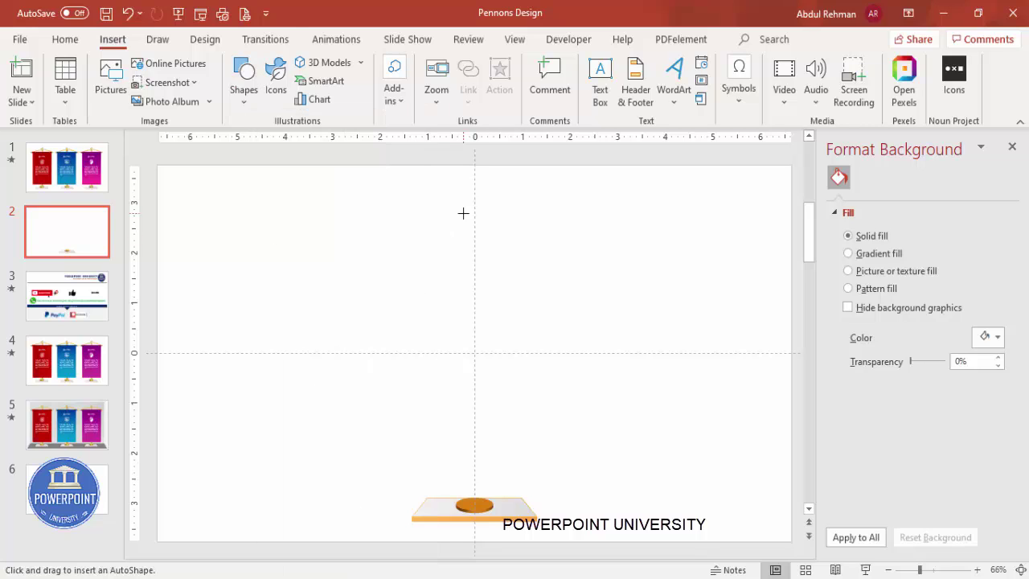
left_click_drag(475, 186, 467, 500)
left_click_drag(471, 457, 476, 450)
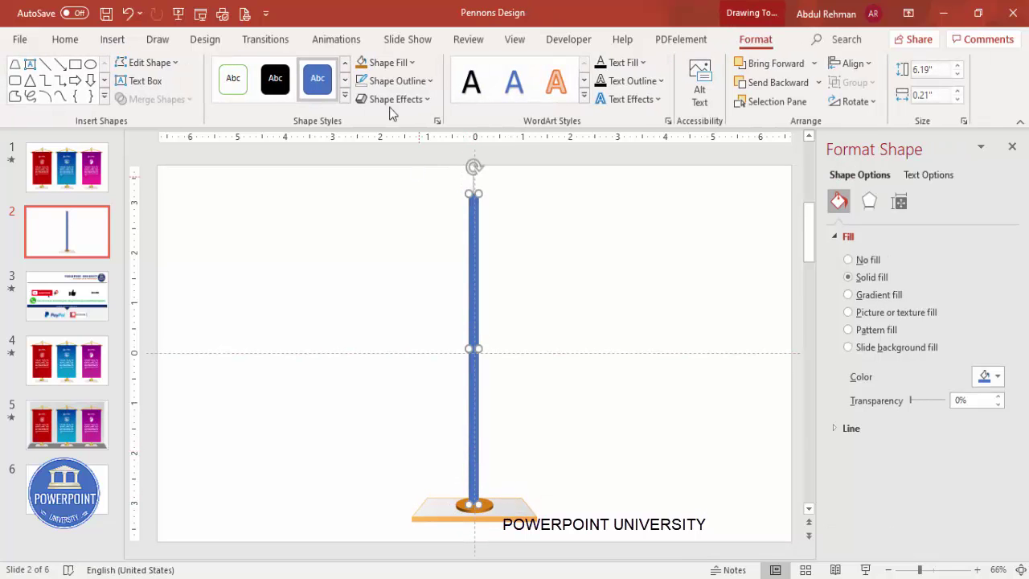
left_click(406, 81)
left_click(414, 302)
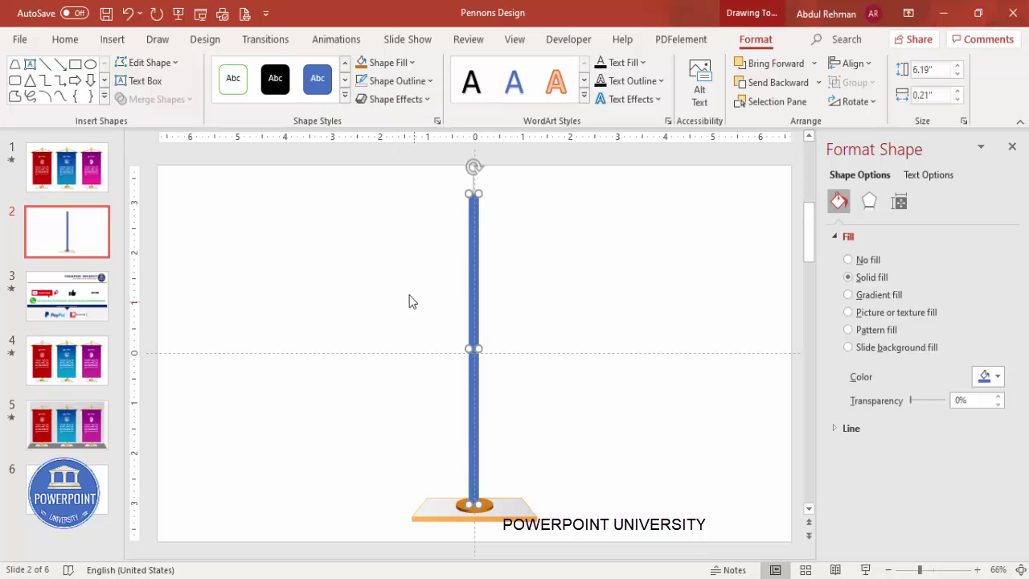
Fill the pole with a four-stop gold linear gradient at a 180° angle
left_click(879, 296)
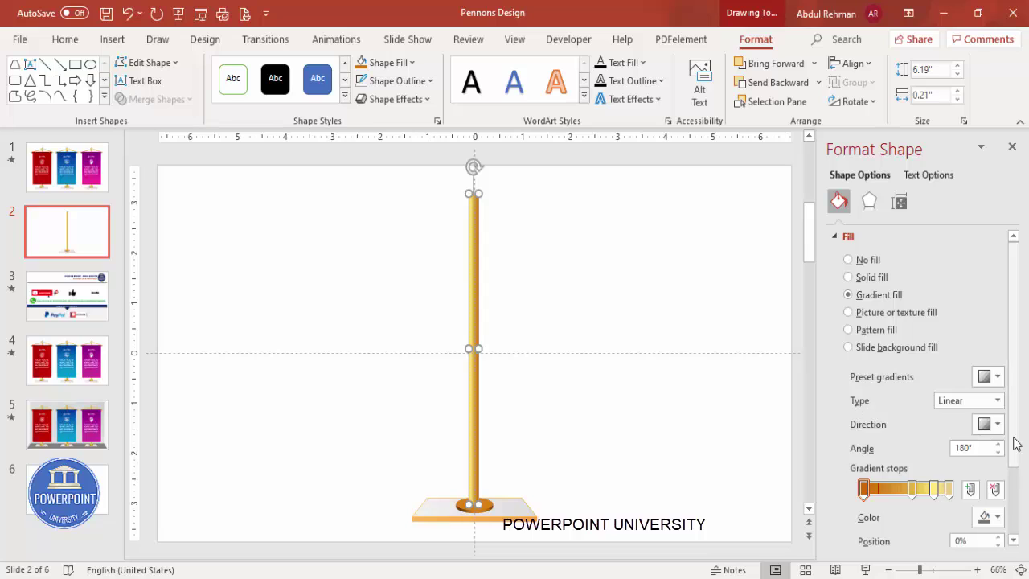
left_click_drag(1015, 444, 1015, 479)
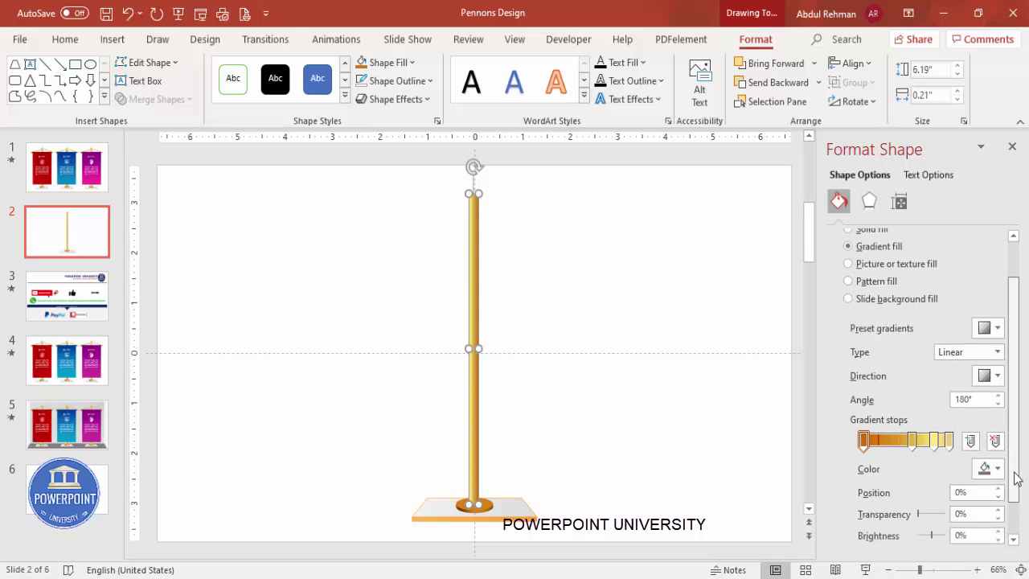
left_click(865, 441)
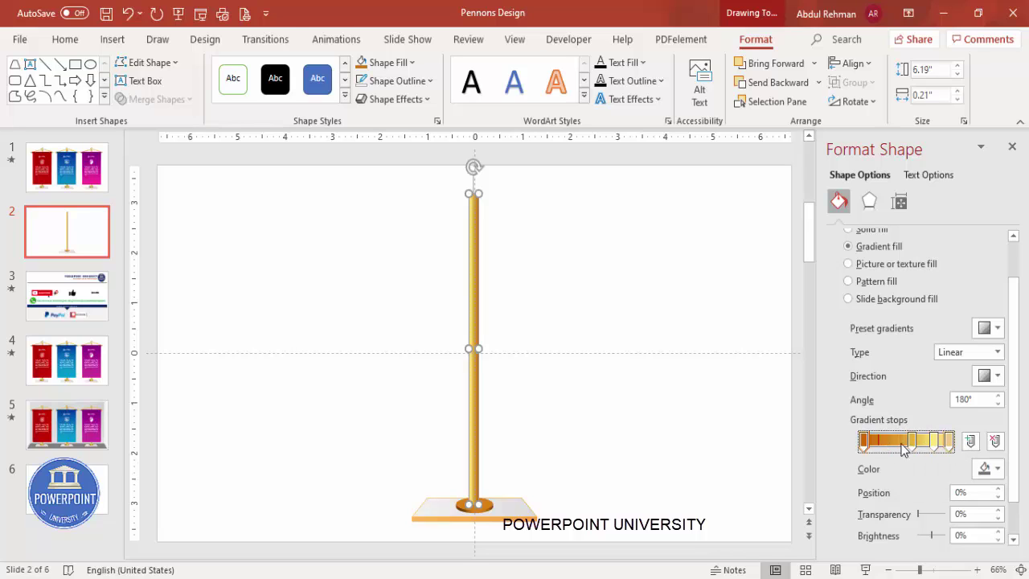
left_click(563, 405)
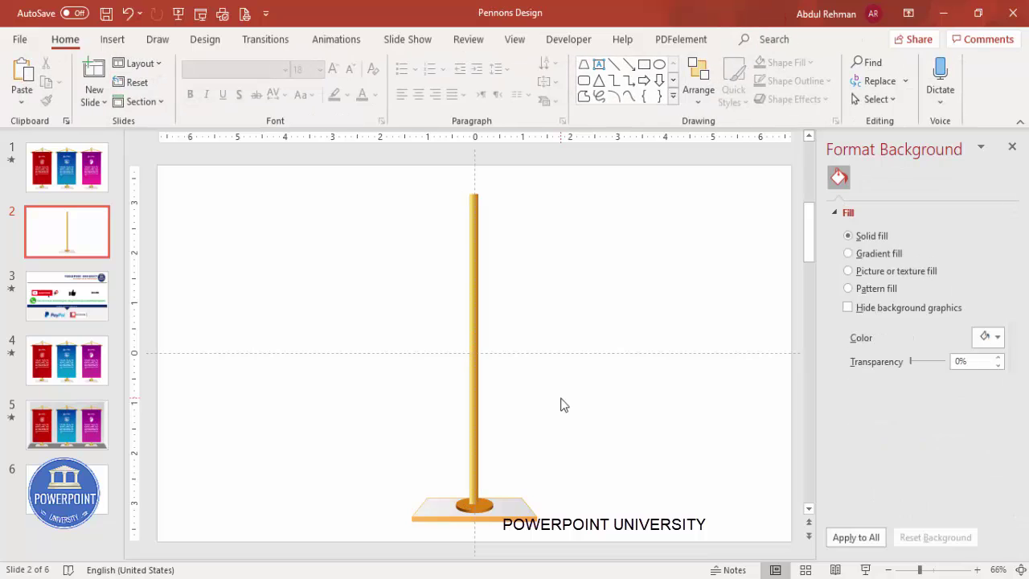
Set the pole to 6" tall, nudge it down, and duplicate the orange base disc beside it
left_click(478, 198)
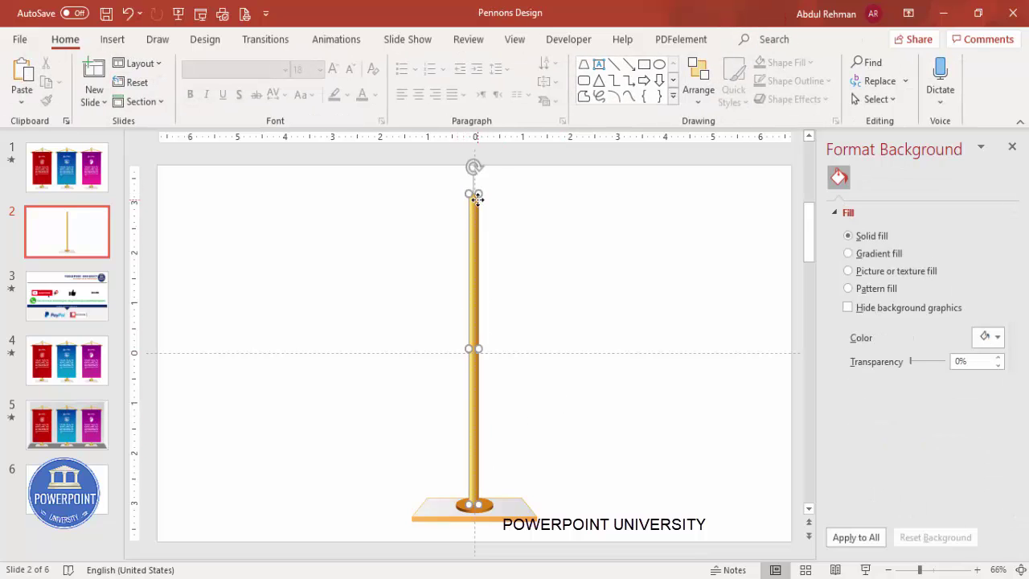
left_click(958, 74)
left_click(957, 74)
key("ctrl+Down")
key("ctrl+Down")
key("ctrl+Down")
key("ctrl+Down")
key("ctrl+Down")
key("ctrl+Down")
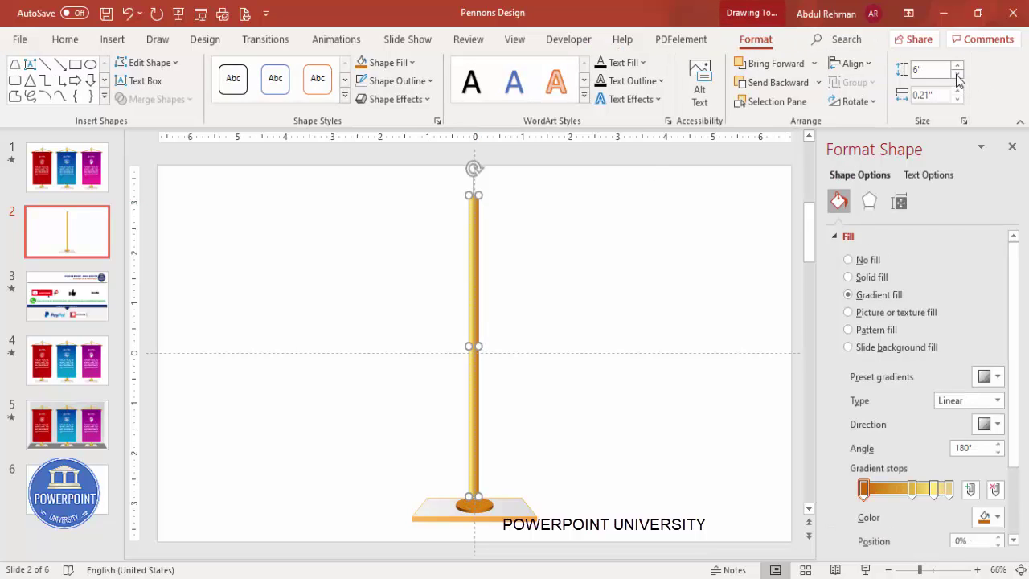
left_click(524, 244)
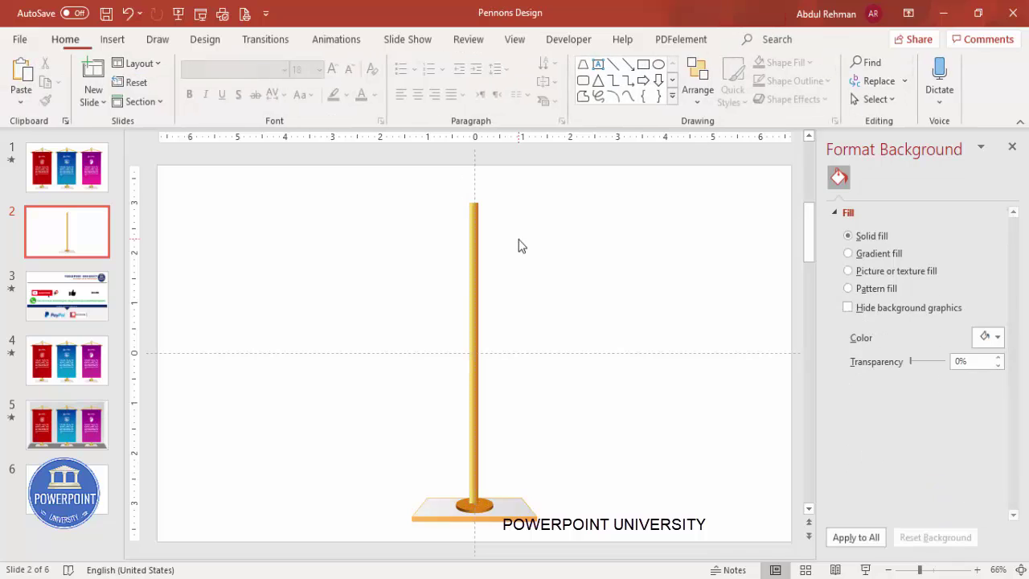
left_click(488, 508)
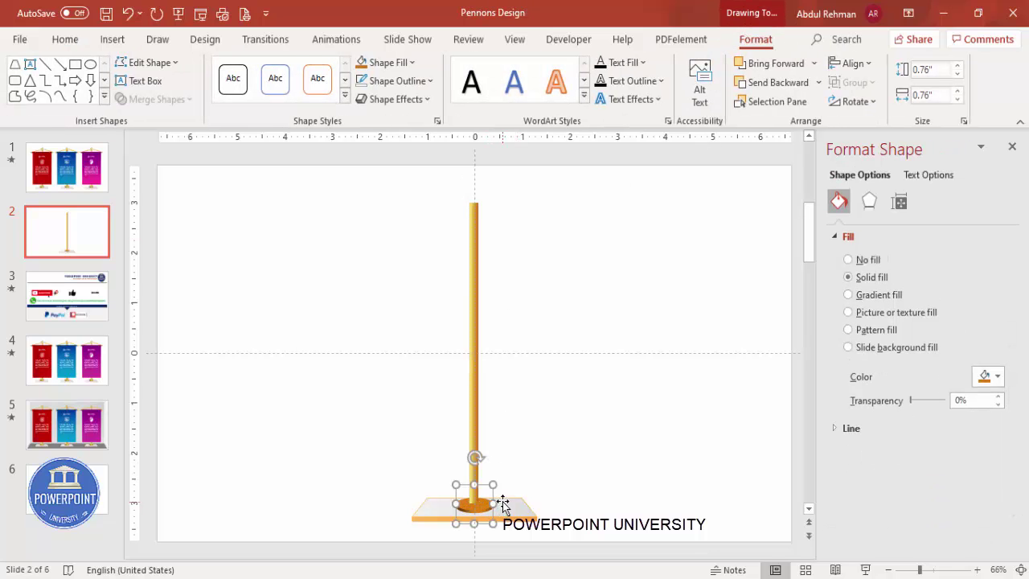
left_click_drag(489, 508, 547, 346)
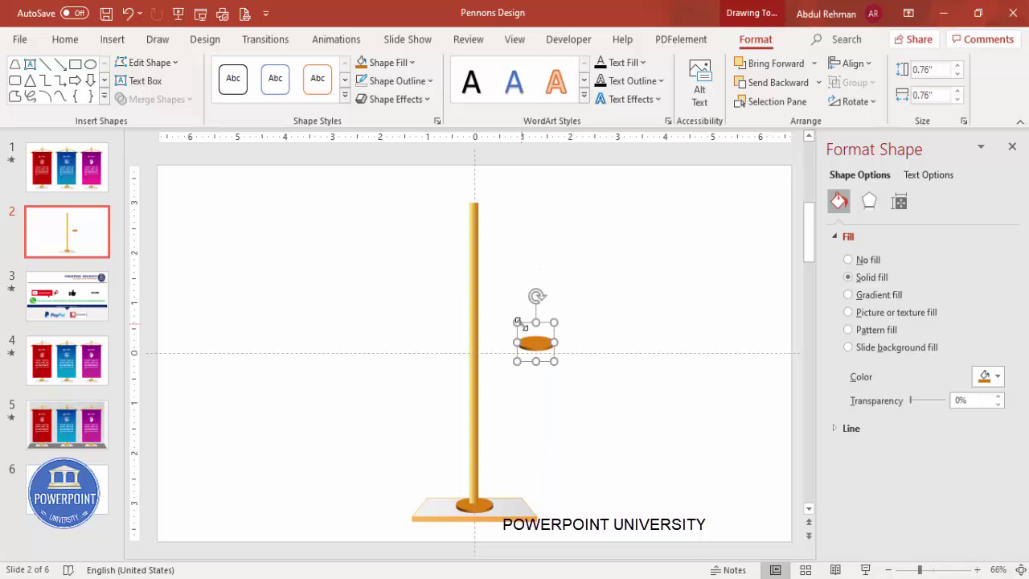
Shrink the disc copy to 0.45" and place it on top of the pole
left_click_drag(517, 322, 475, 199)
scroll(547, 245, "up", 1)
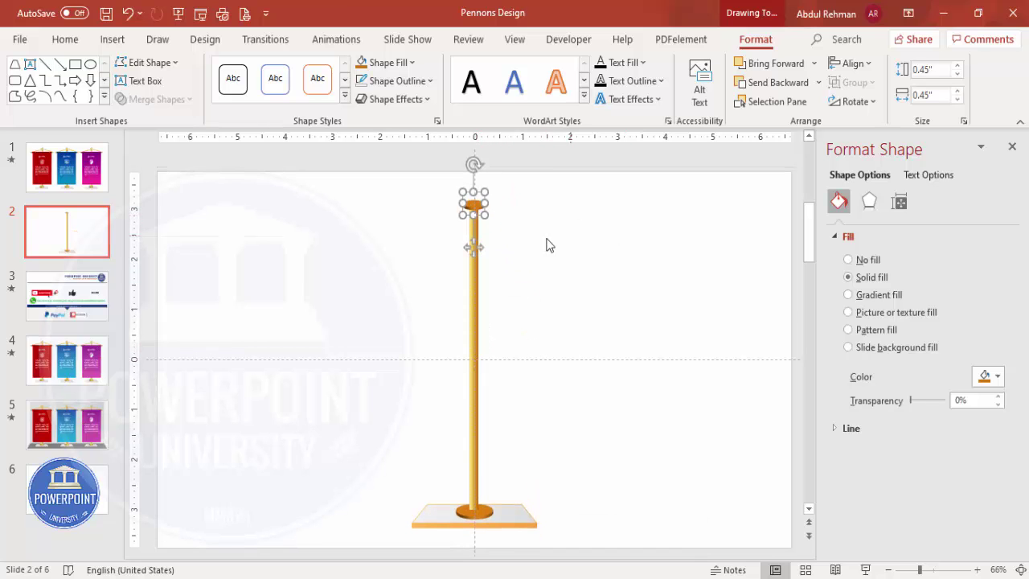
left_click(505, 217)
left_click(475, 202)
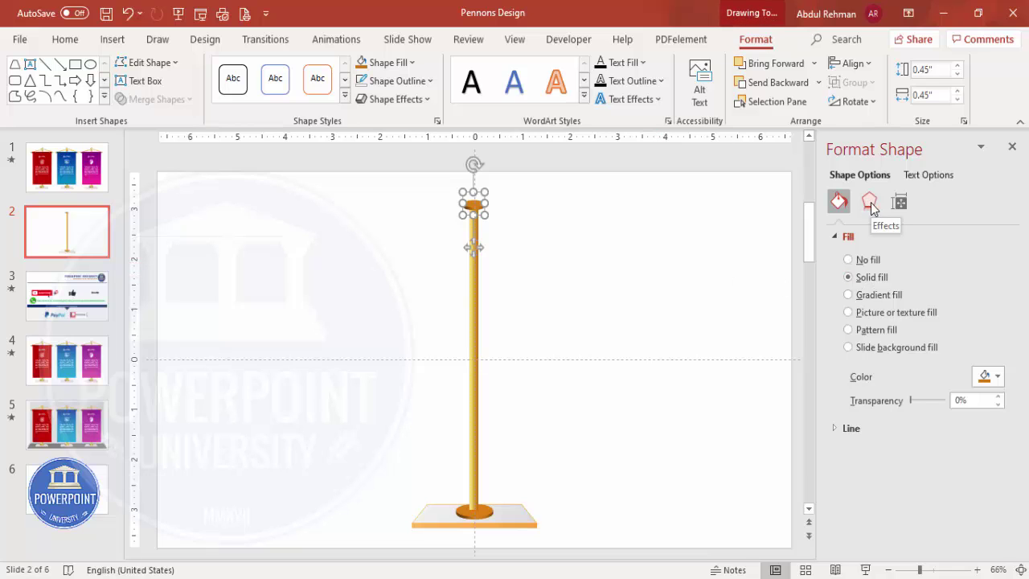
Adjust the cap's 3-D X and Y rotation with the nudge buttons, keeping X at 306.5°
left_click(871, 203)
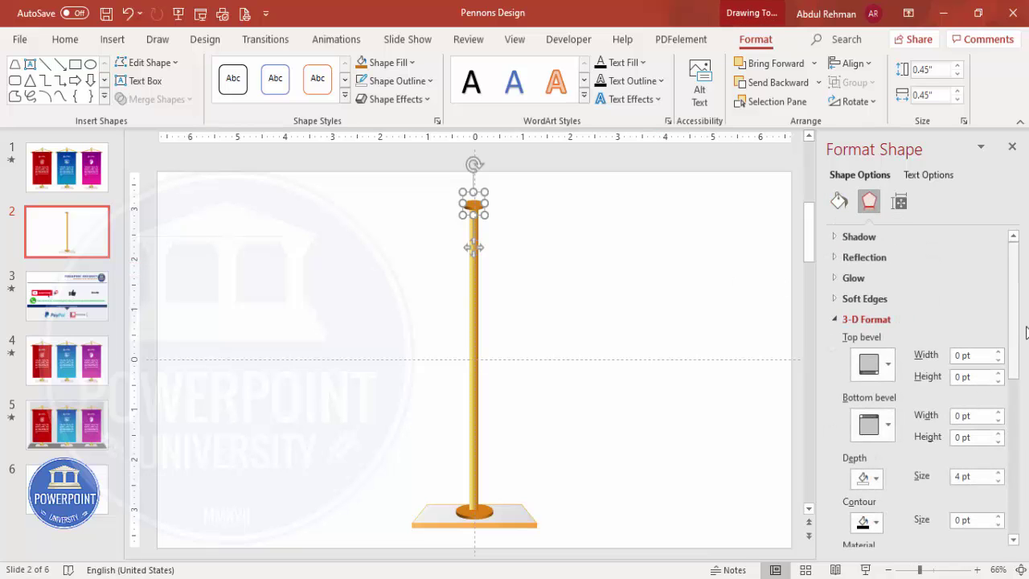
left_click_drag(1015, 336, 995, 431)
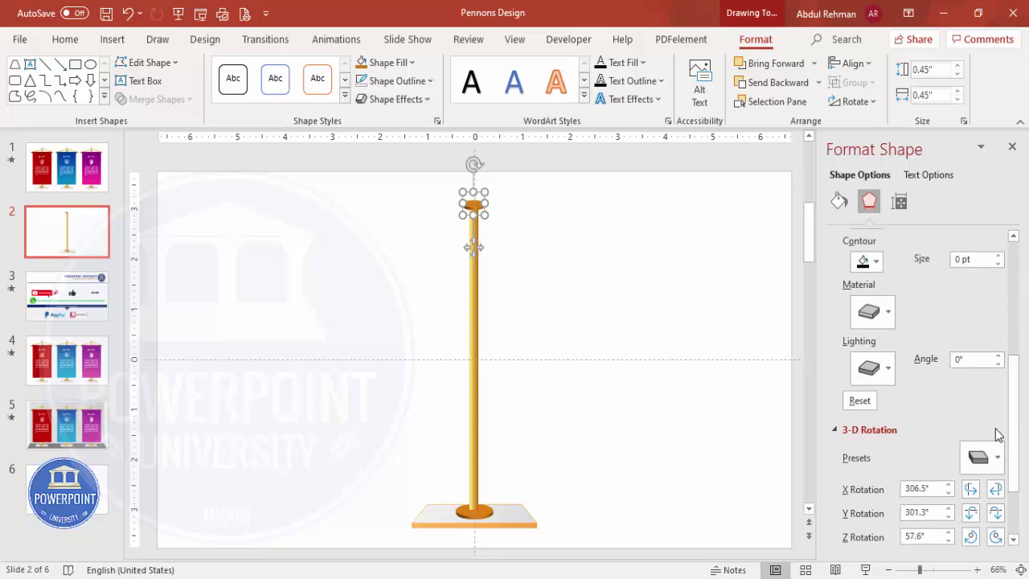
scroll(1017, 427, "down", 2)
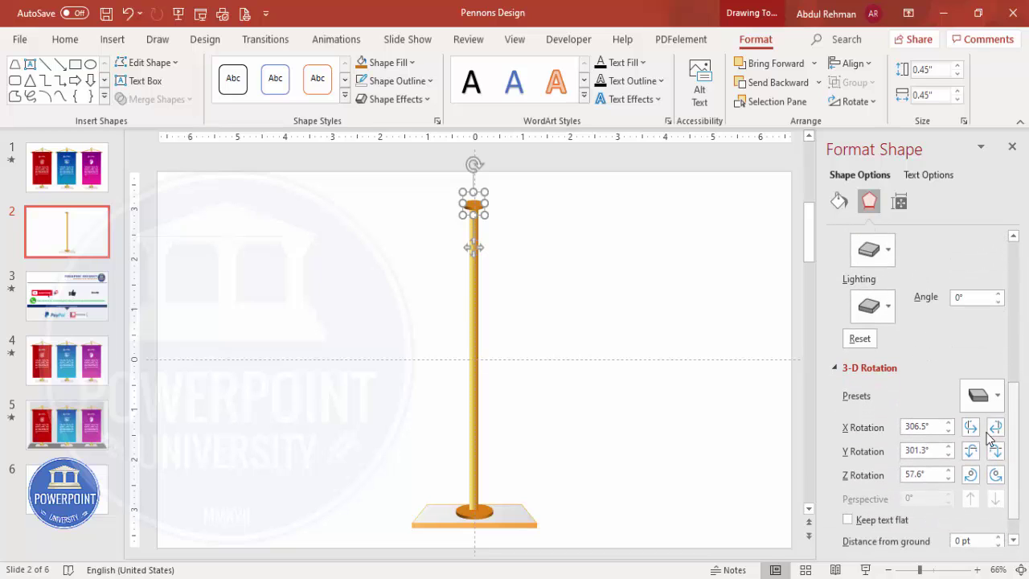
left_click(996, 428)
left_click(972, 426)
left_click(971, 451)
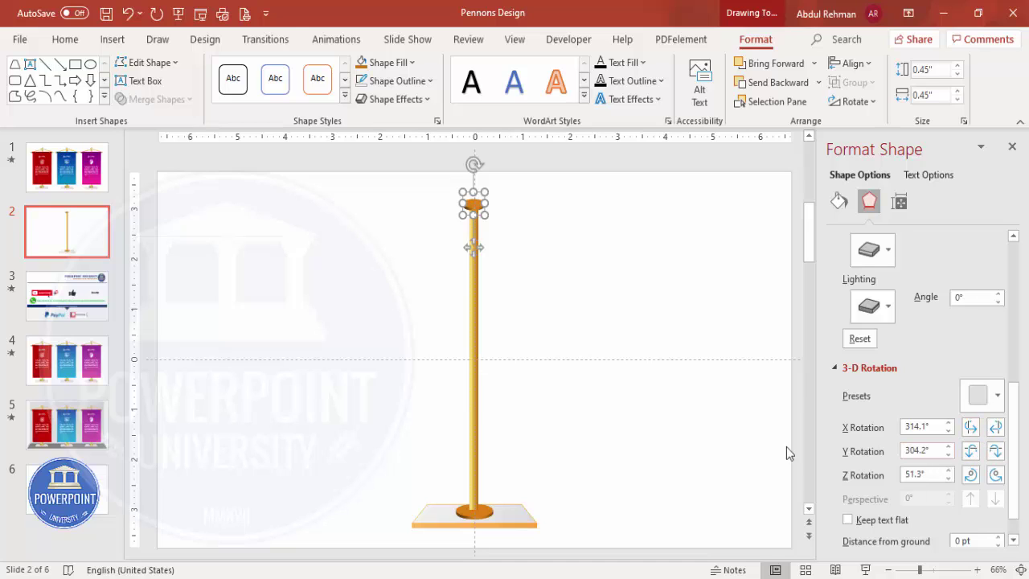
left_click(996, 453)
left_click(996, 453)
Zoom in to 226% and lower the cap flush onto the pole's top
left_click(638, 310)
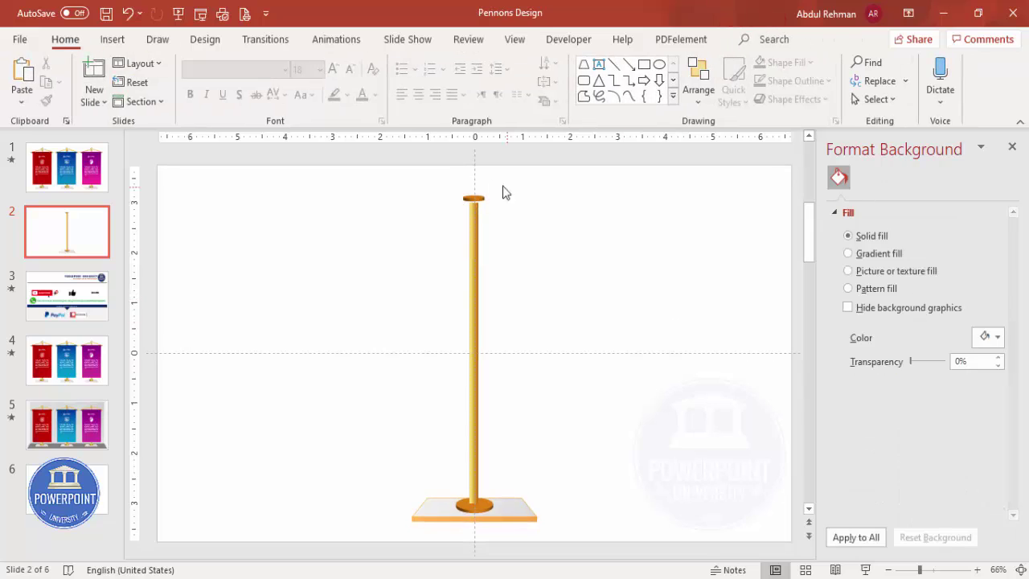
left_click(949, 574)
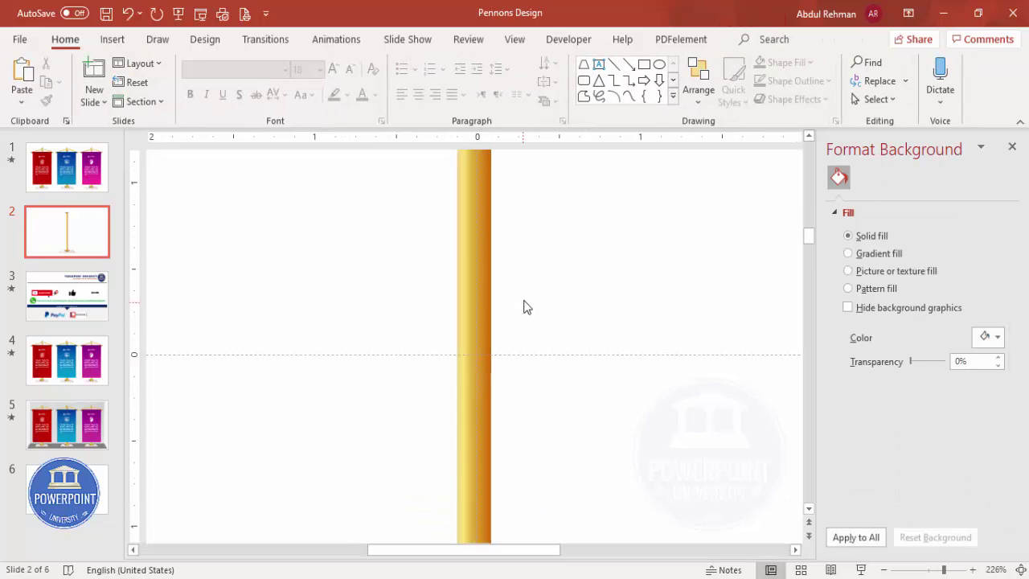
scroll(518, 286, "up", 3)
left_click(504, 283)
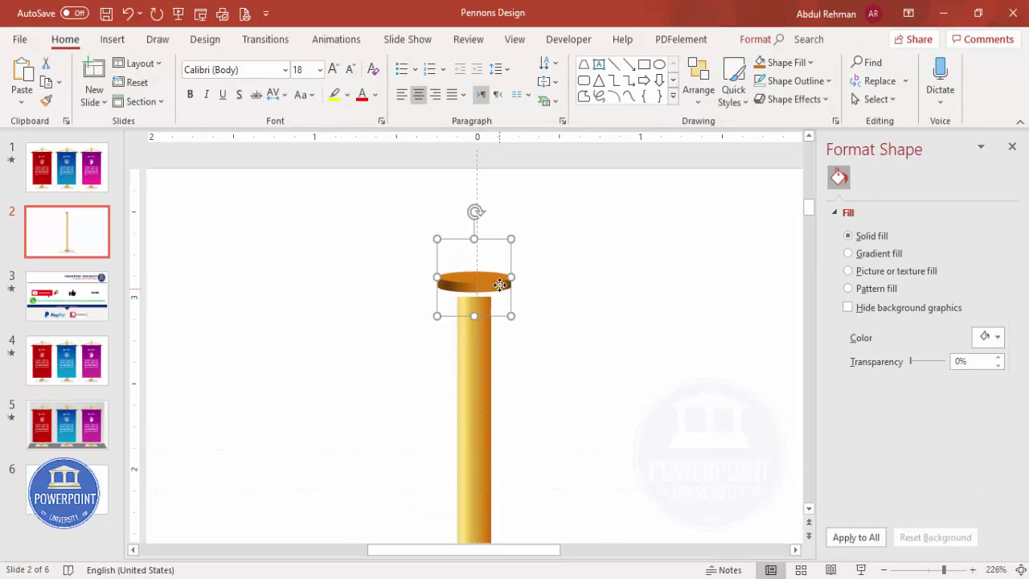
left_click_drag(503, 290, 495, 292)
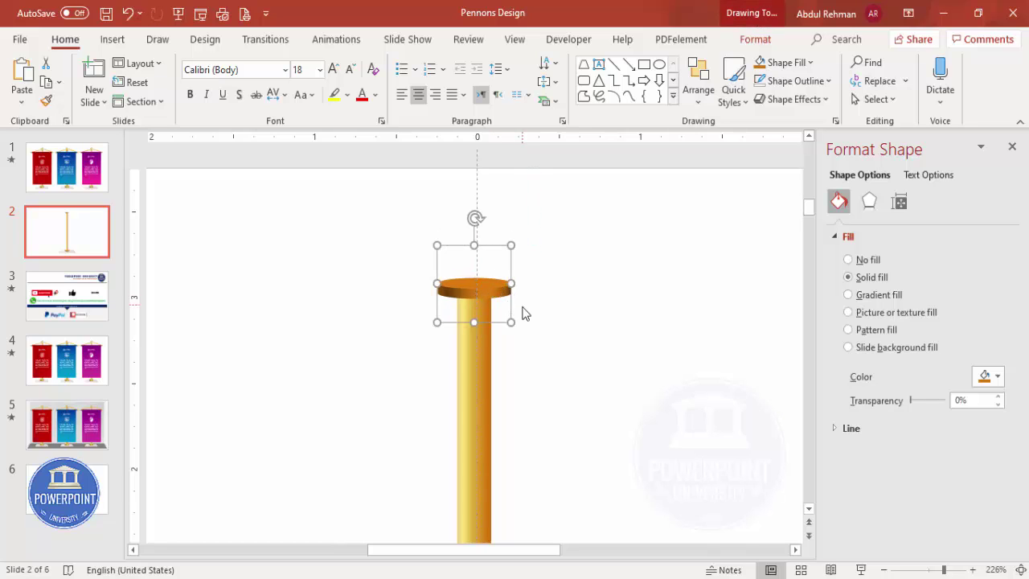
scroll(526, 326, "down", 2)
scroll(528, 345, "down", 3)
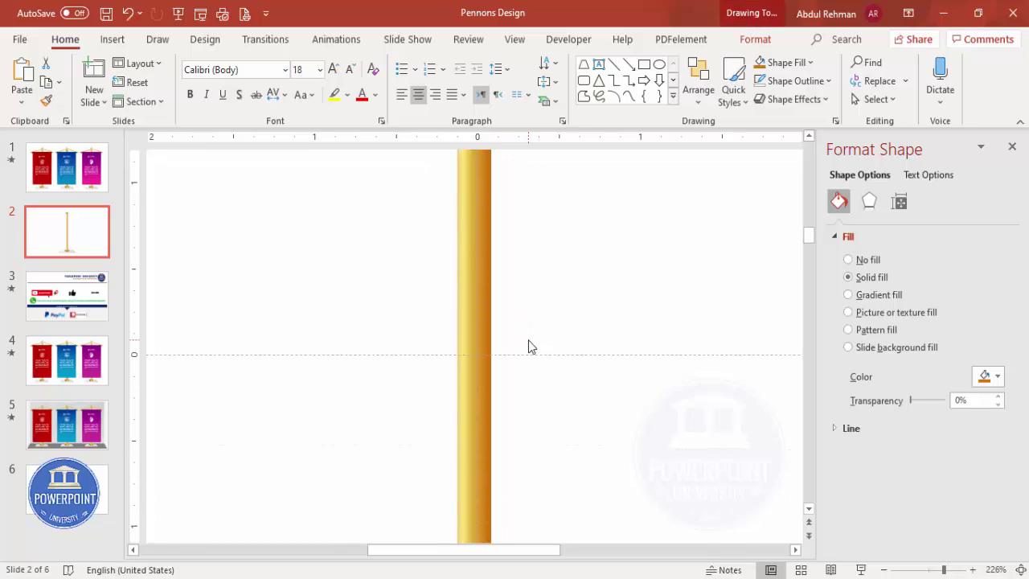
Shift the pole onto the base centre and fit the slide back to the window
left_click(470, 396)
left_click_drag(471, 432, 473, 431)
left_click(508, 479)
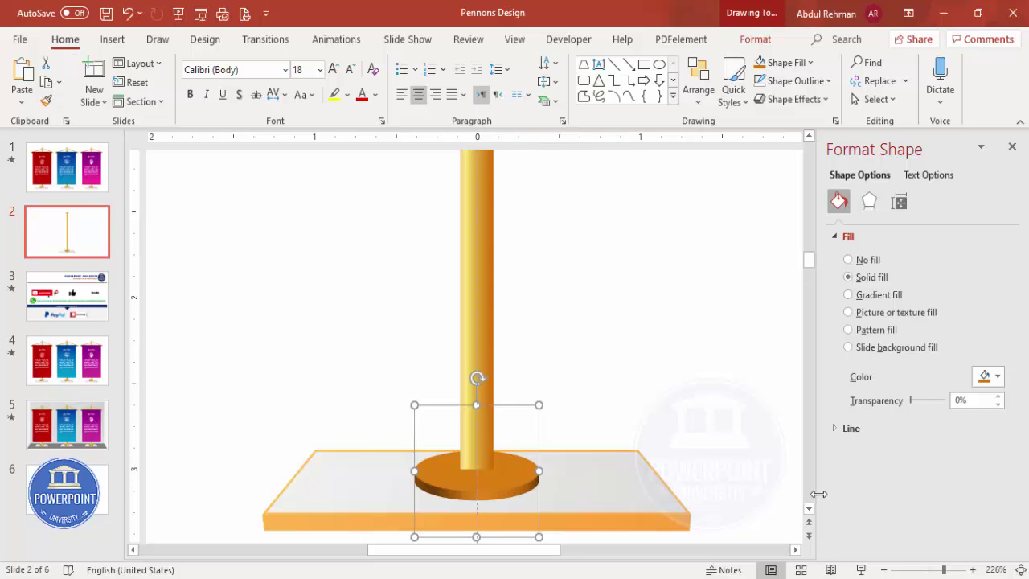
left_click(1021, 569)
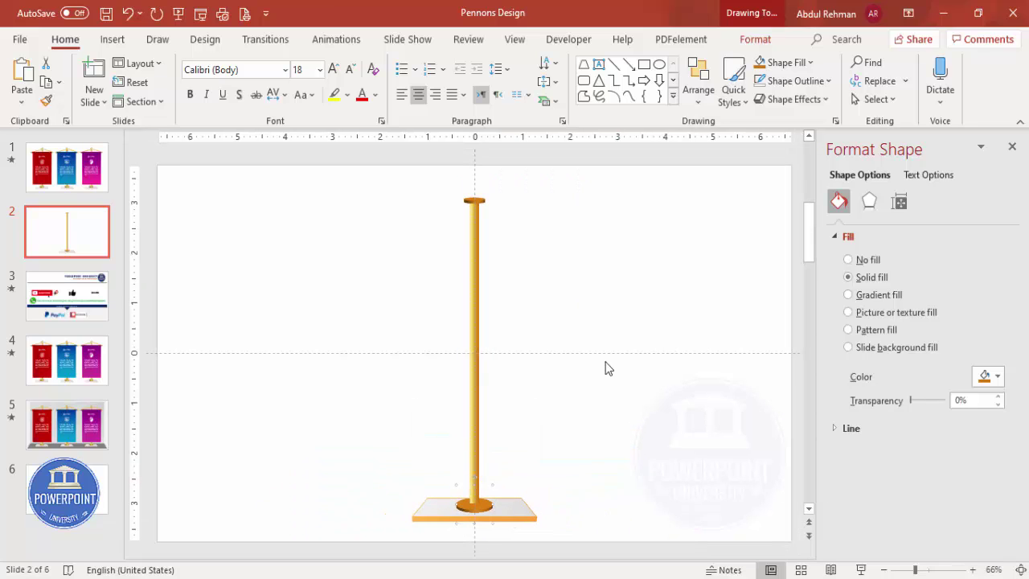
left_click(555, 285)
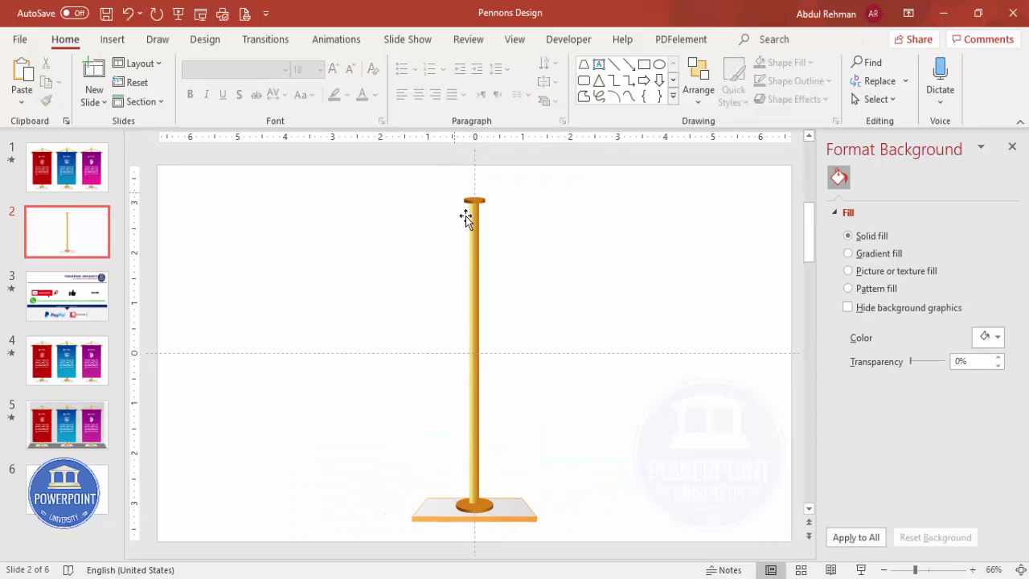
Draw a small outline-free circle near the top of the pole
left_click(112, 39)
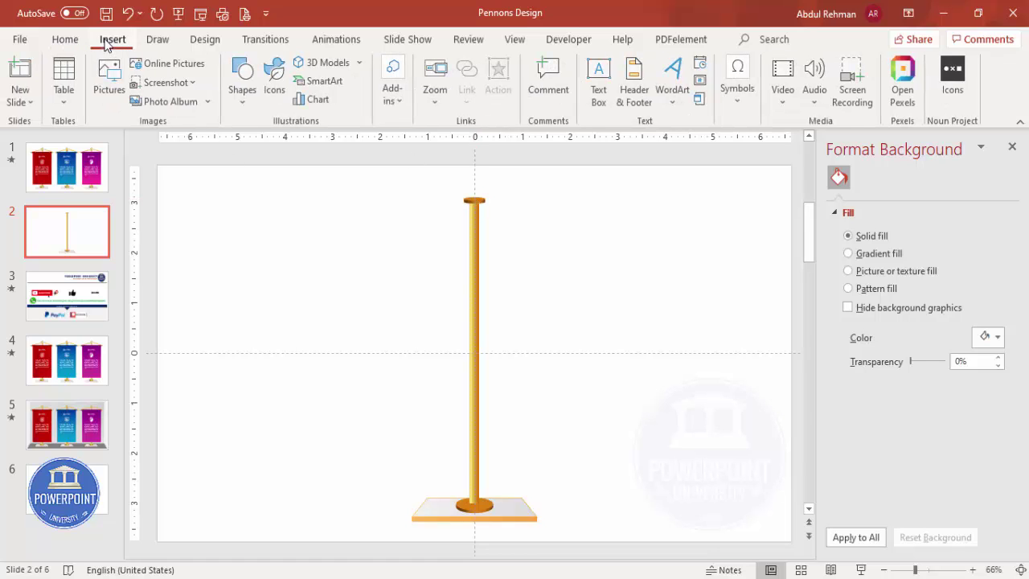
left_click(243, 104)
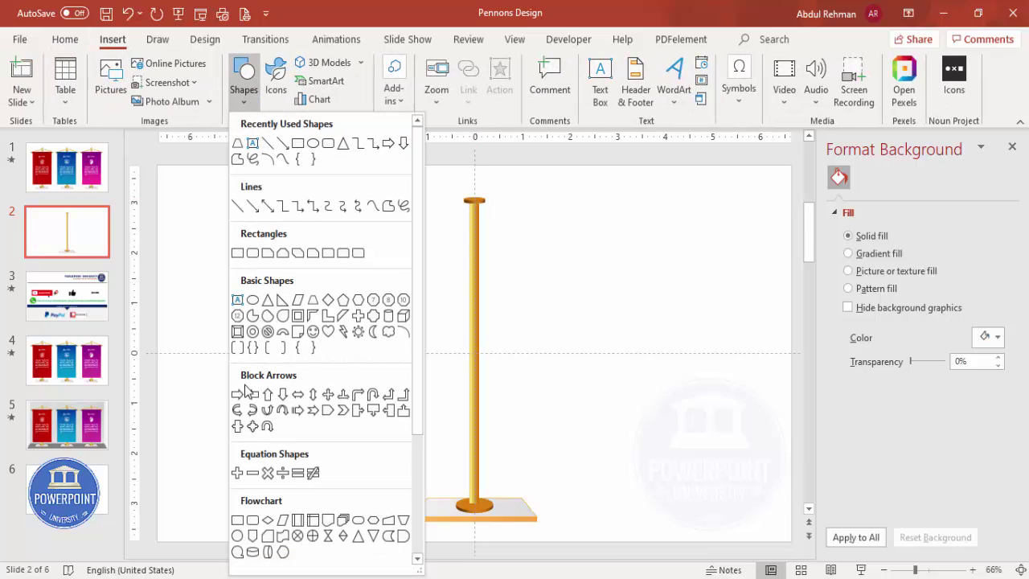
left_click(252, 299)
left_click_drag(505, 186, 506, 189)
left_click(418, 83)
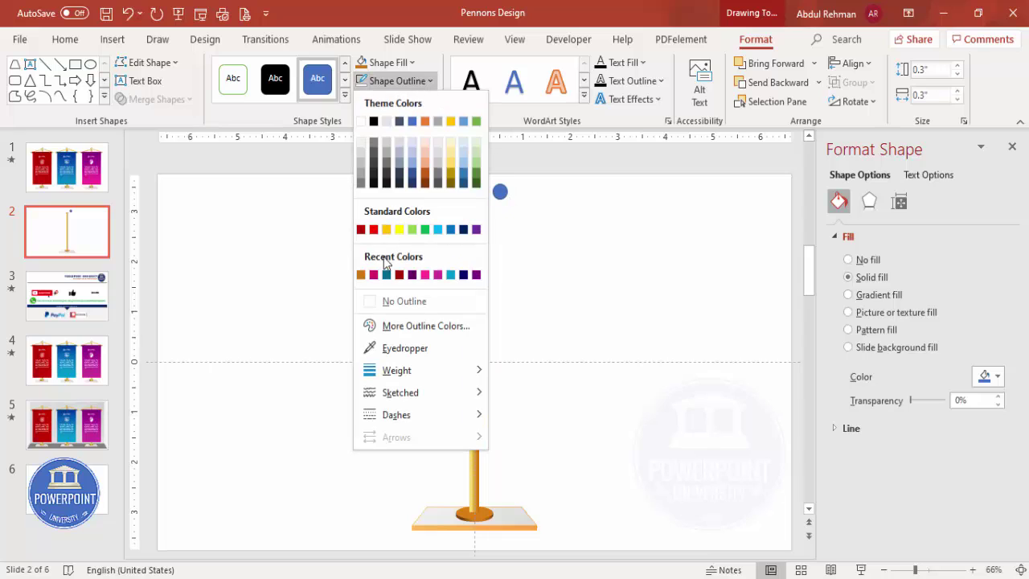
left_click(404, 300)
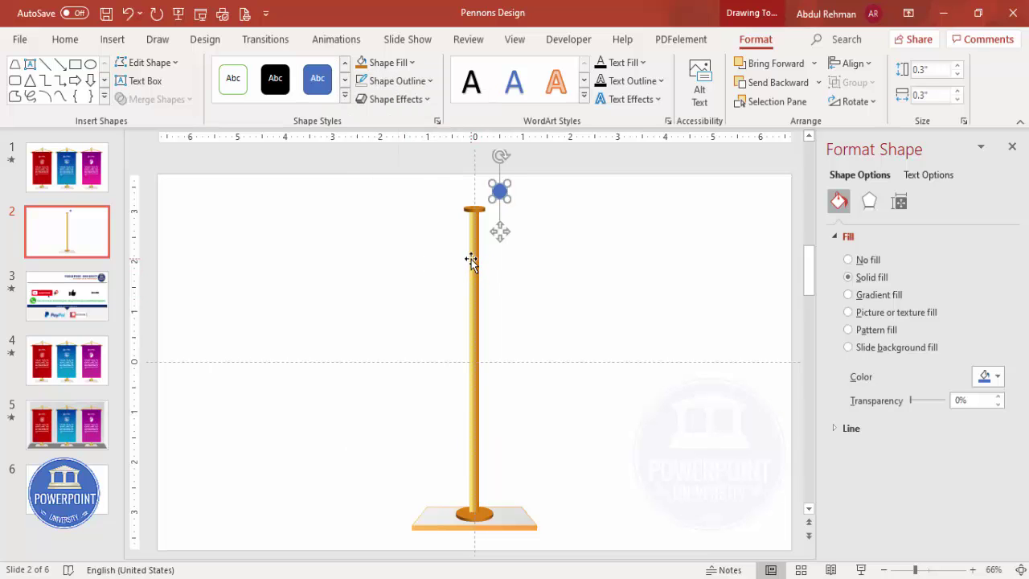
Copy the pole's gold gradient onto the circle with Format Painter and make it Radial
left_click(472, 260)
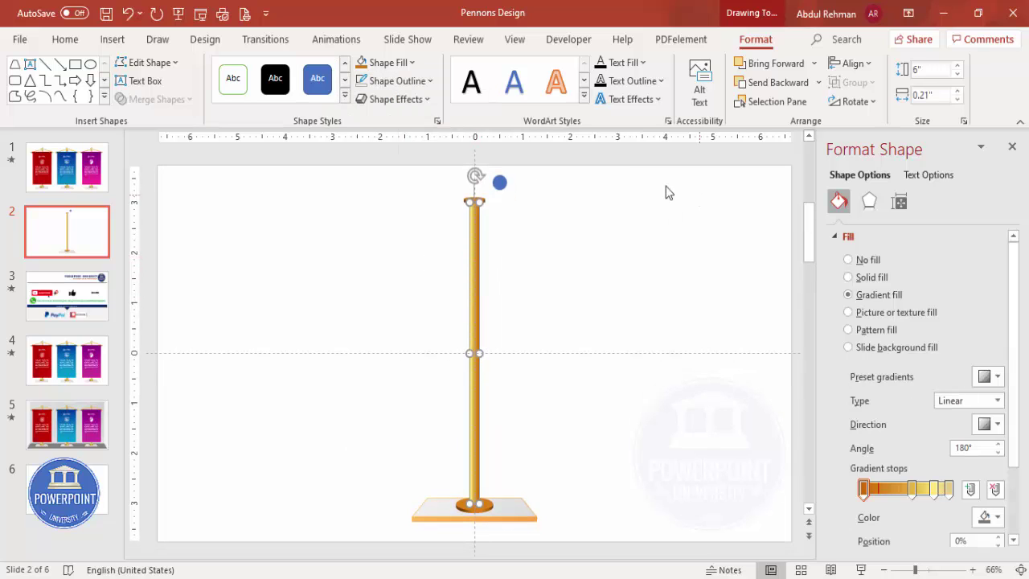
left_click(67, 39)
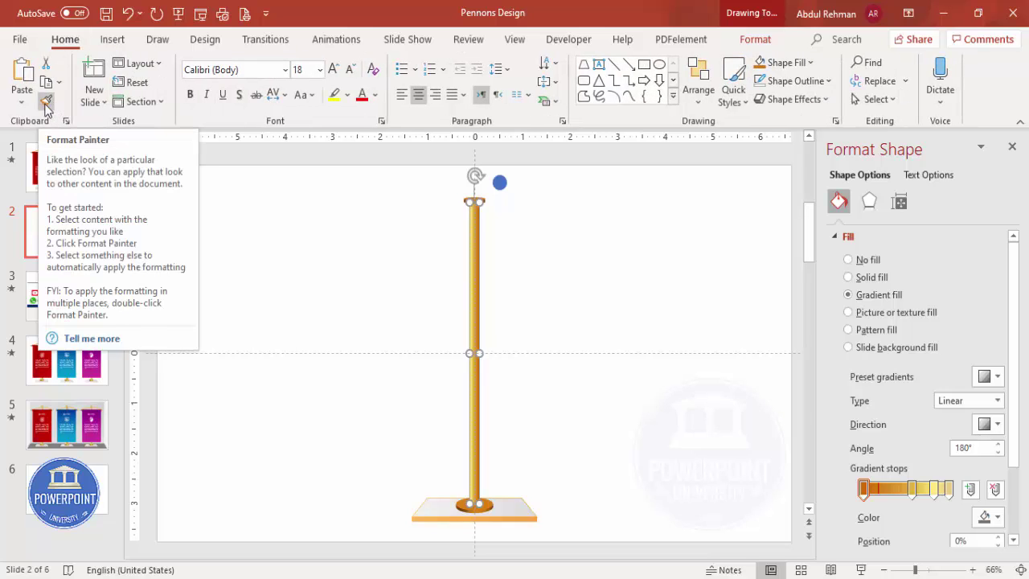
left_click(45, 102)
left_click(500, 185)
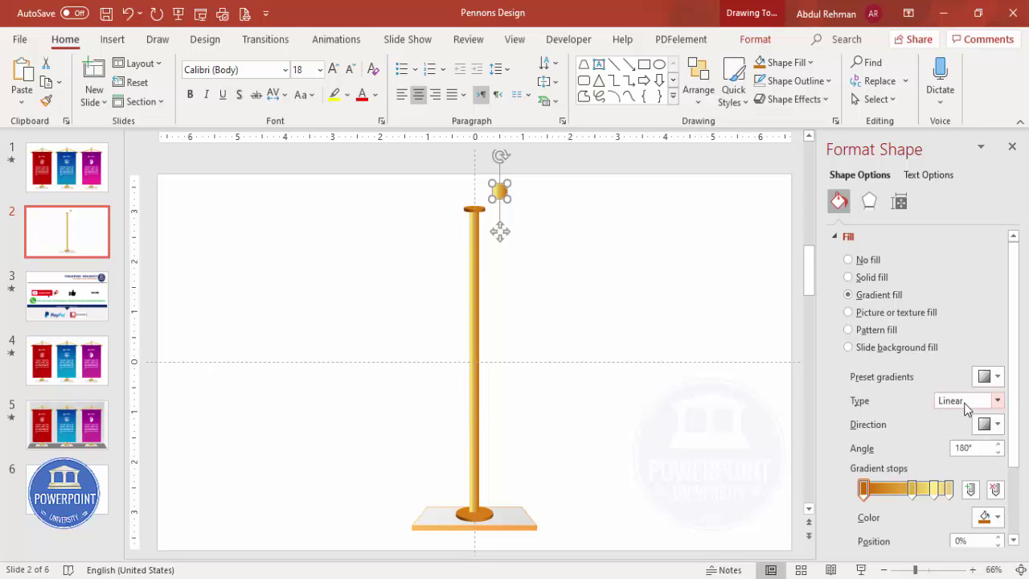
left_click(996, 401)
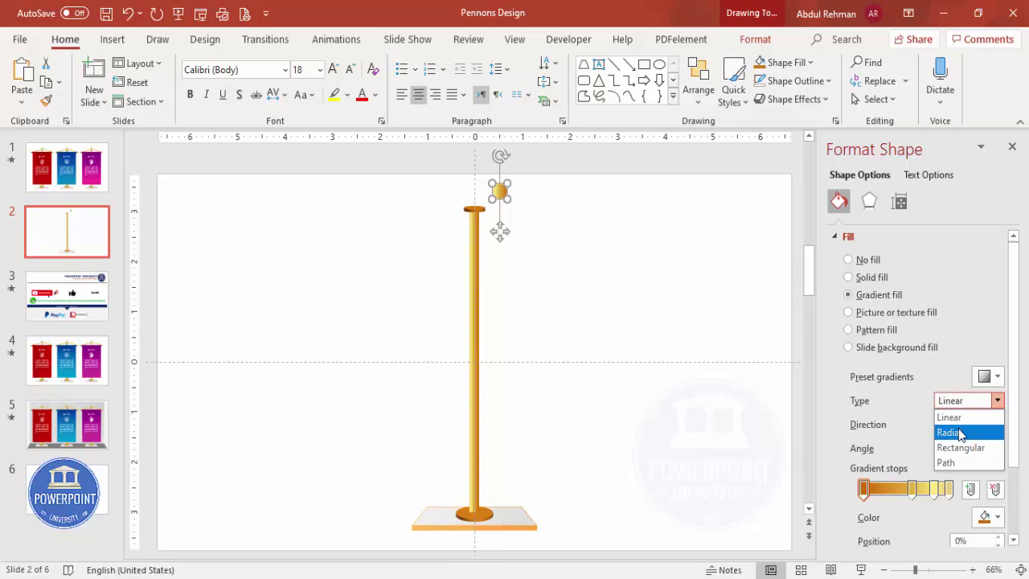
left_click(955, 431)
left_click(965, 400)
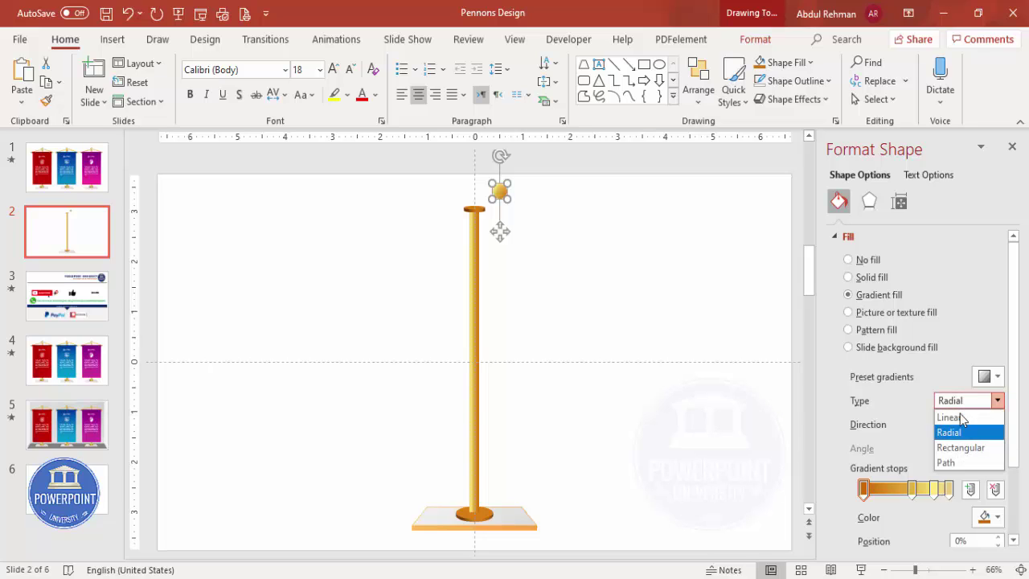
left_click(614, 309)
left_click(543, 239)
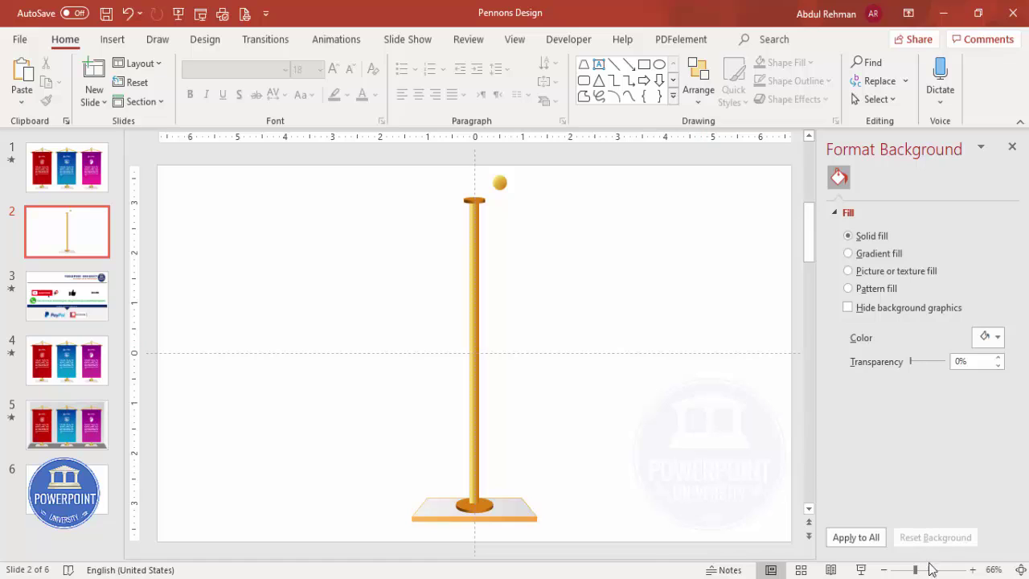
Move the gold ball onto the top of the pole
scroll(646, 363, "up", 3)
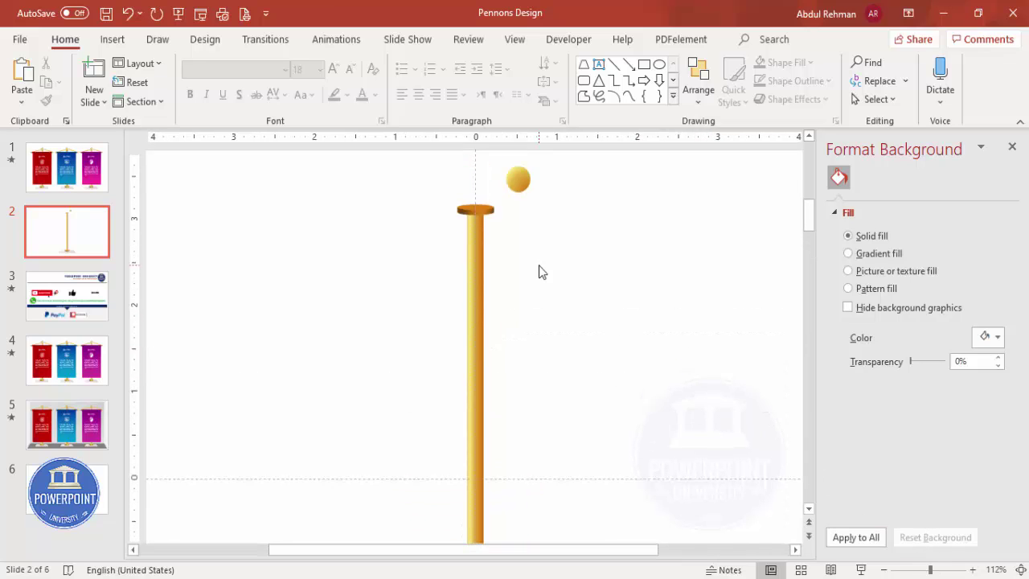
left_click(519, 190)
left_click_drag(519, 190, 475, 201)
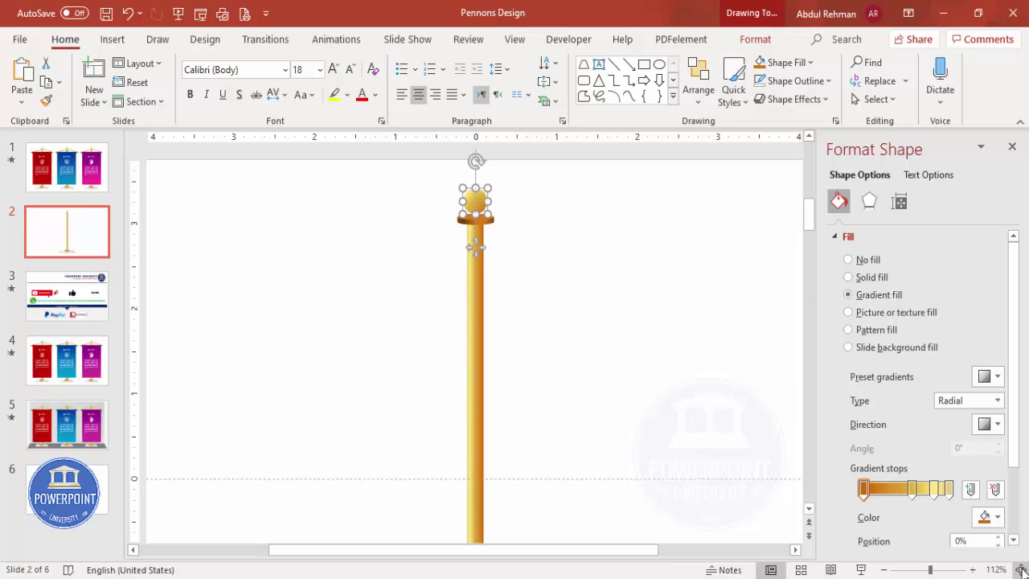
scroll(529, 259, "down", 5)
left_click(530, 248)
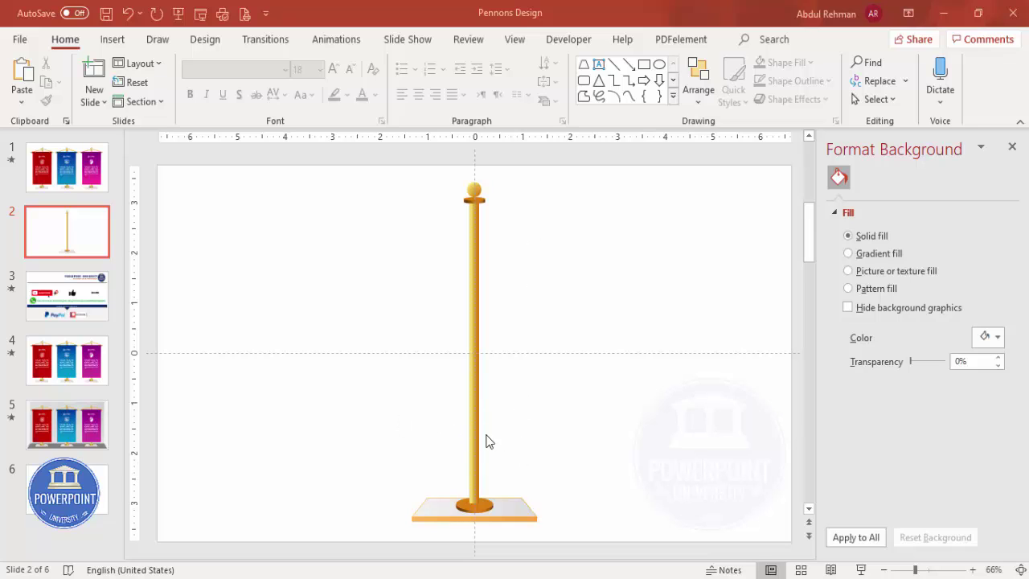
Draw an outline-free rectangle over the pole, centred on it
left_click(113, 39)
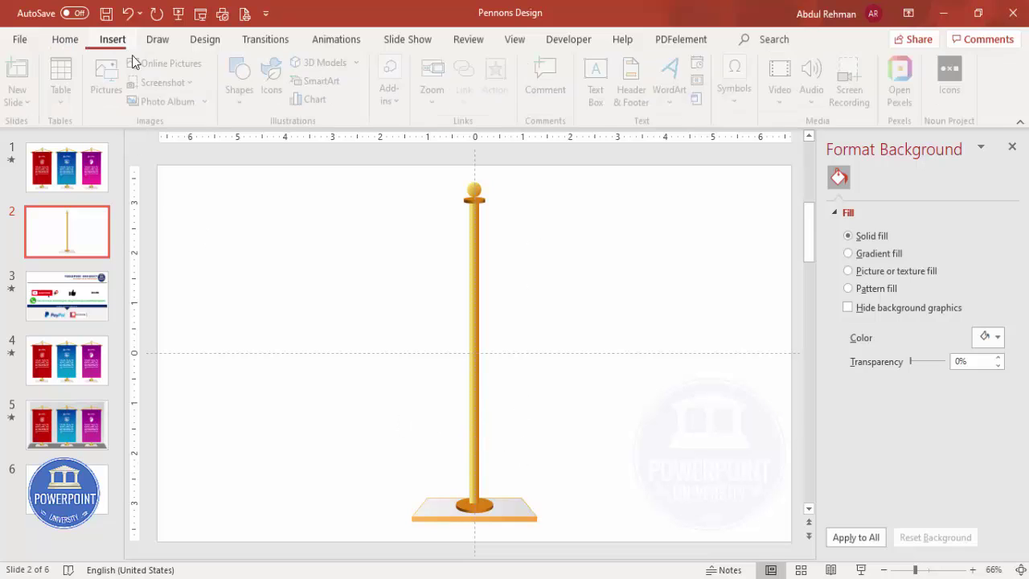
left_click(241, 90)
left_click(237, 254)
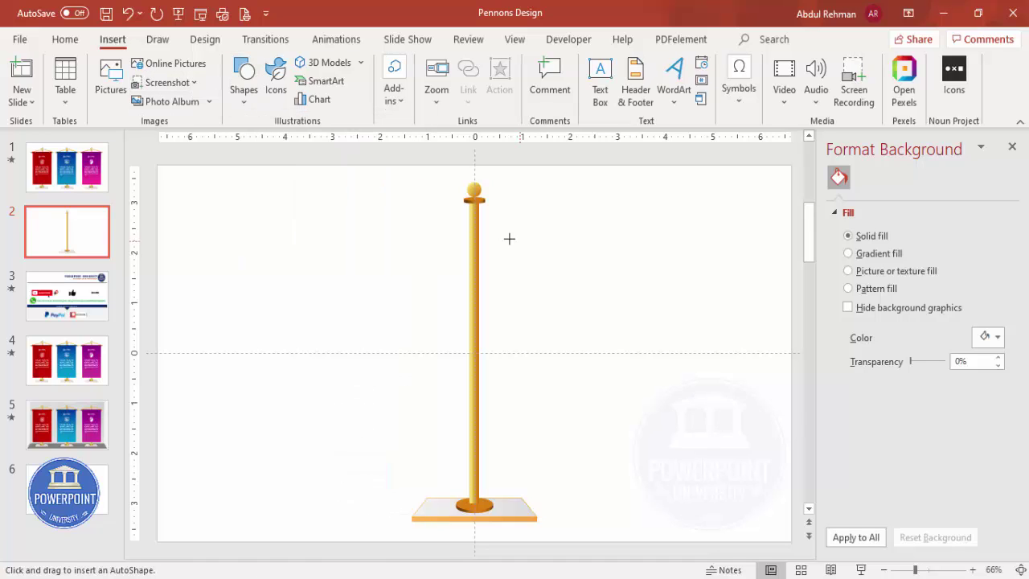
mouse_move(394, 234)
left_mouse_down()
mouse_move(563, 351)
mouse_move(566, 457)
mouse_move(555, 478)
left_mouse_up()
left_click_drag(514, 414, 514, 400)
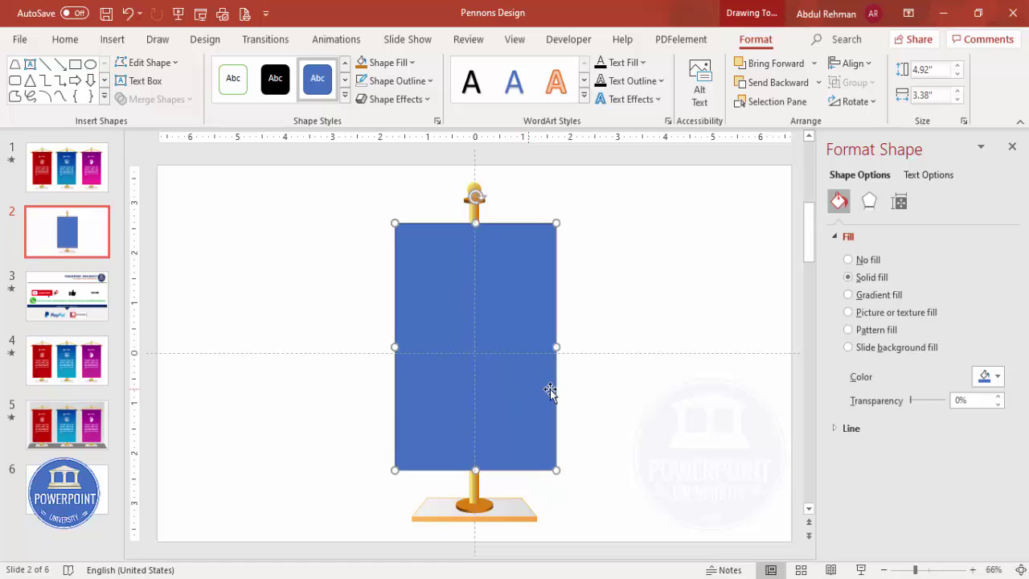
key("ctrl+Left")
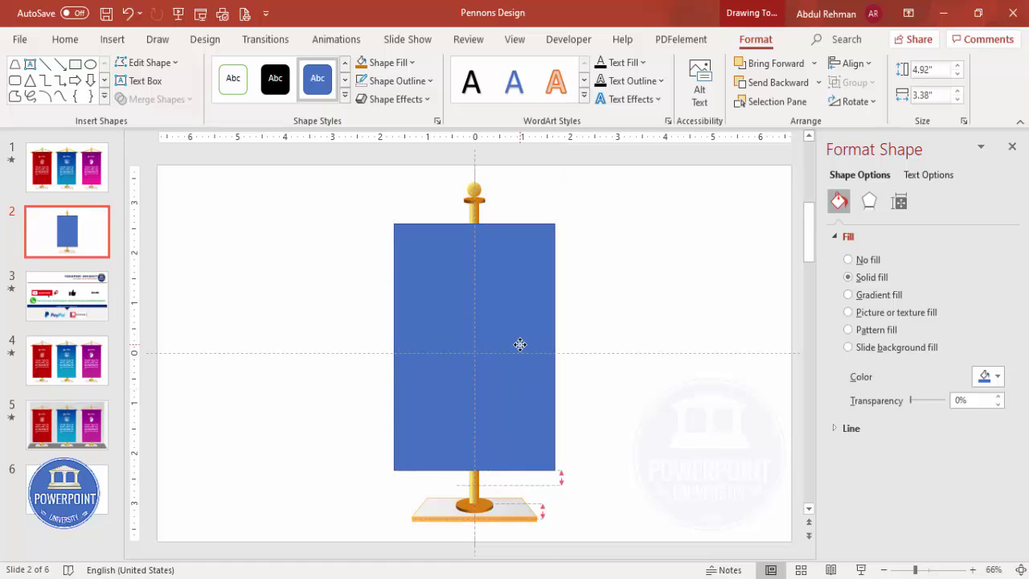
left_click(400, 80)
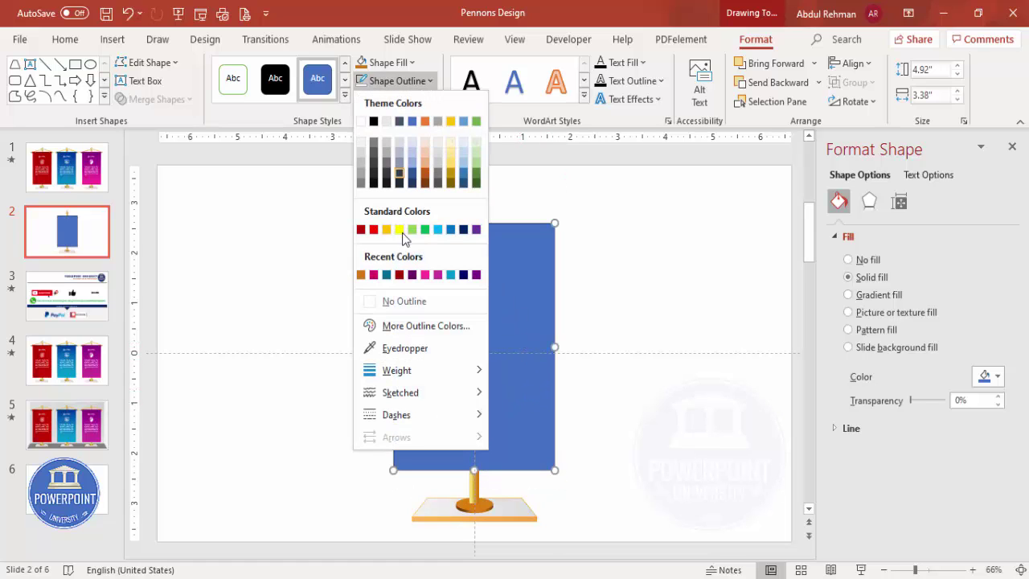
left_click(403, 297)
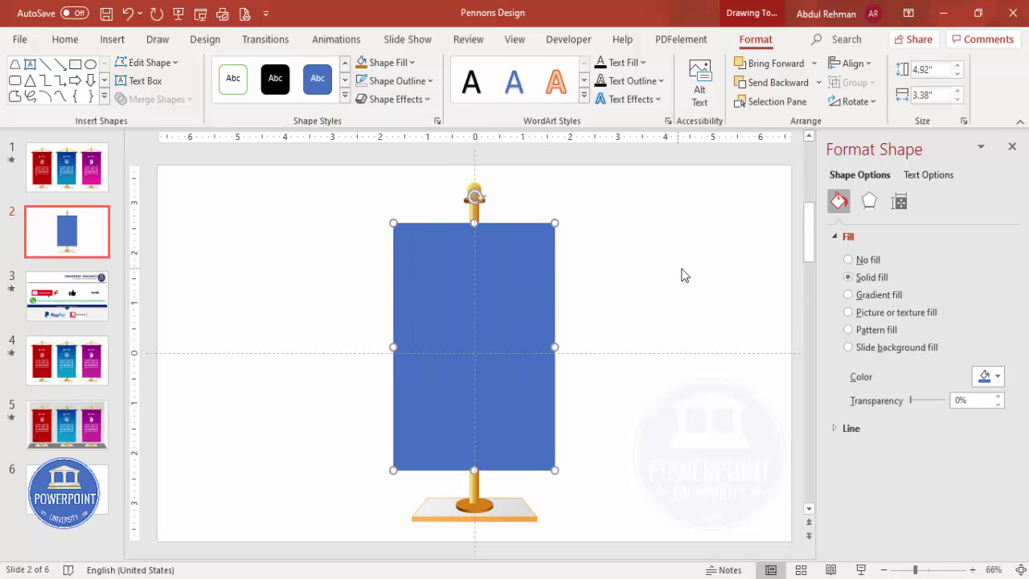
Give the banner a gradient fill trimmed to two stops, with the first stop red
left_click(888, 294)
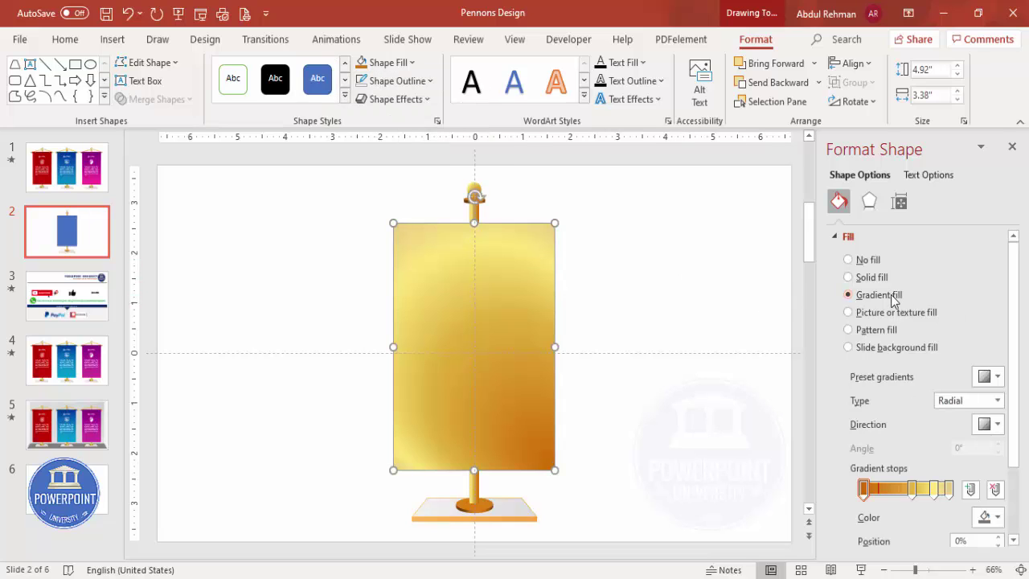
left_click(934, 488)
left_click(995, 488)
left_click(994, 489)
left_click(995, 489)
left_click(865, 491)
left_click(987, 517)
key("Escape")
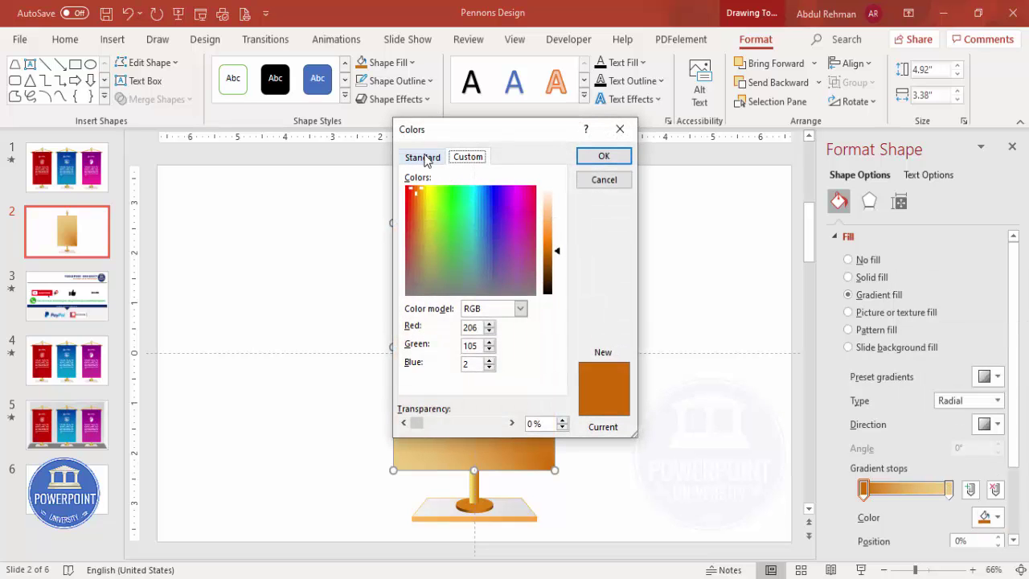
left_click(423, 158)
left_click(501, 299)
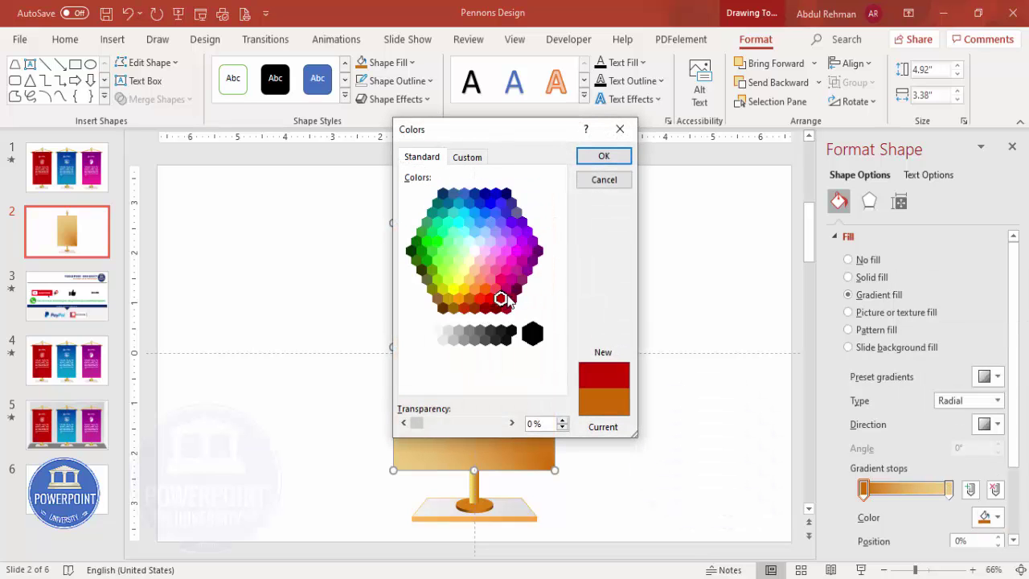
left_click(603, 160)
Colour the right gradient stop red as well
left_click(949, 489)
left_click(985, 517)
left_click(940, 479)
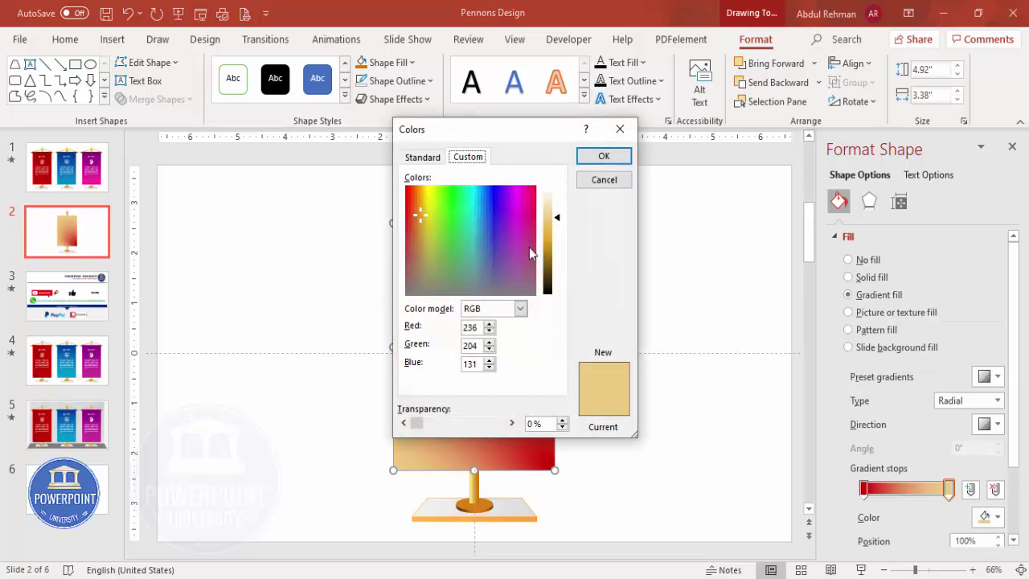
left_click(424, 158)
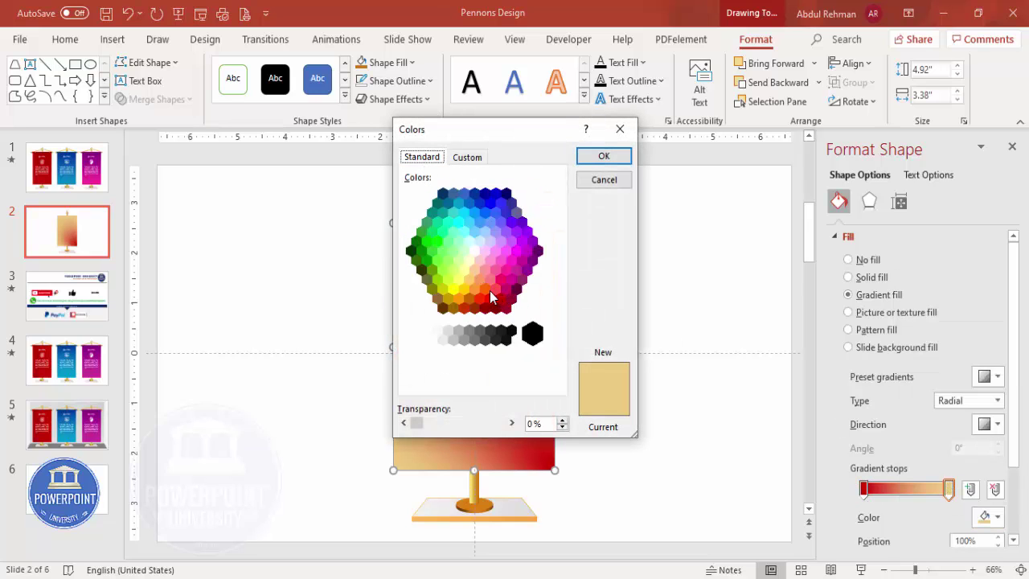
left_click(479, 299)
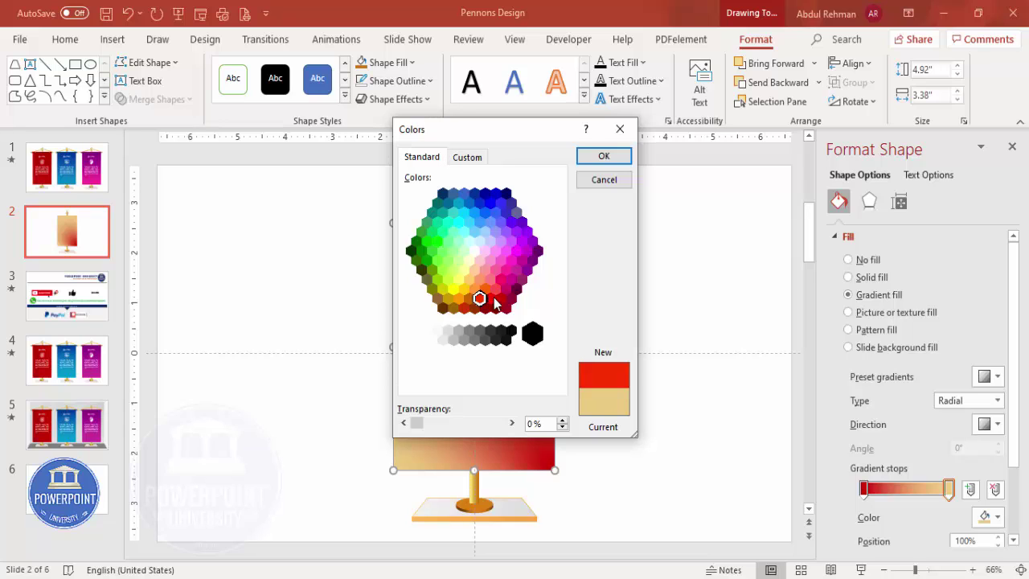
left_click(604, 156)
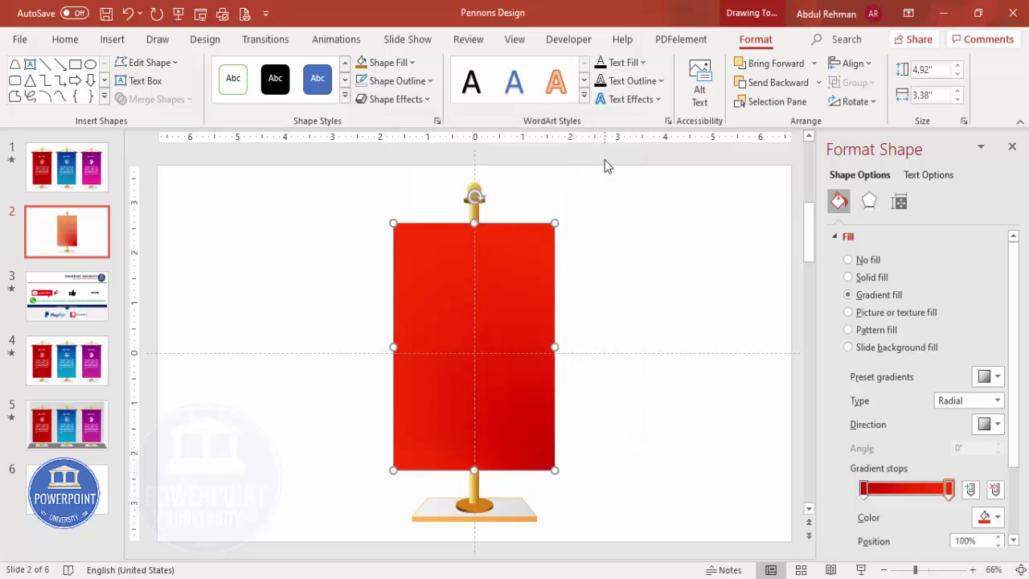
Set the banner gradient to Linear with the Linear Down direction
left_click(951, 402)
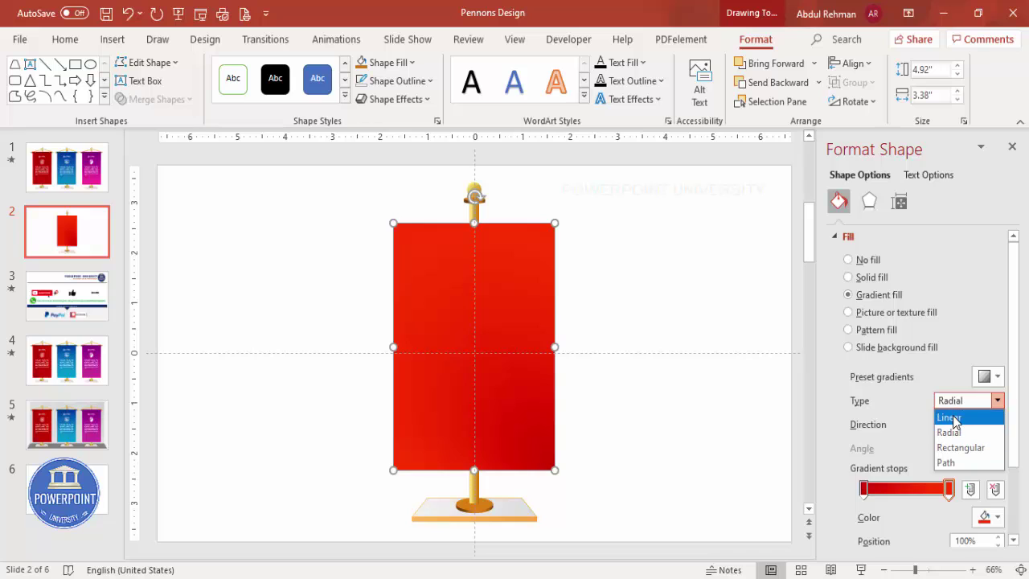
left_click(948, 417)
left_click(991, 424)
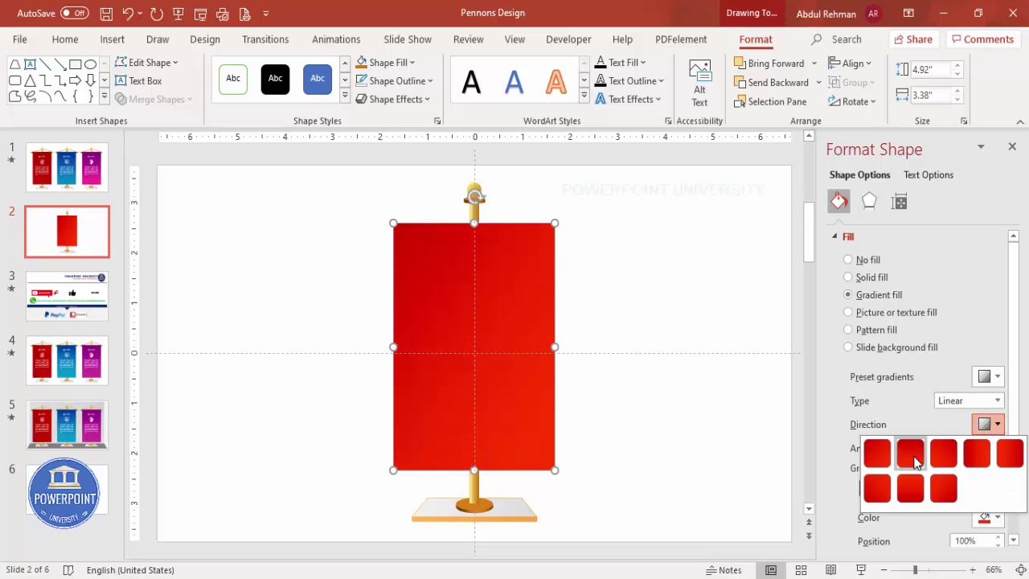
left_click(911, 454)
left_click(647, 328)
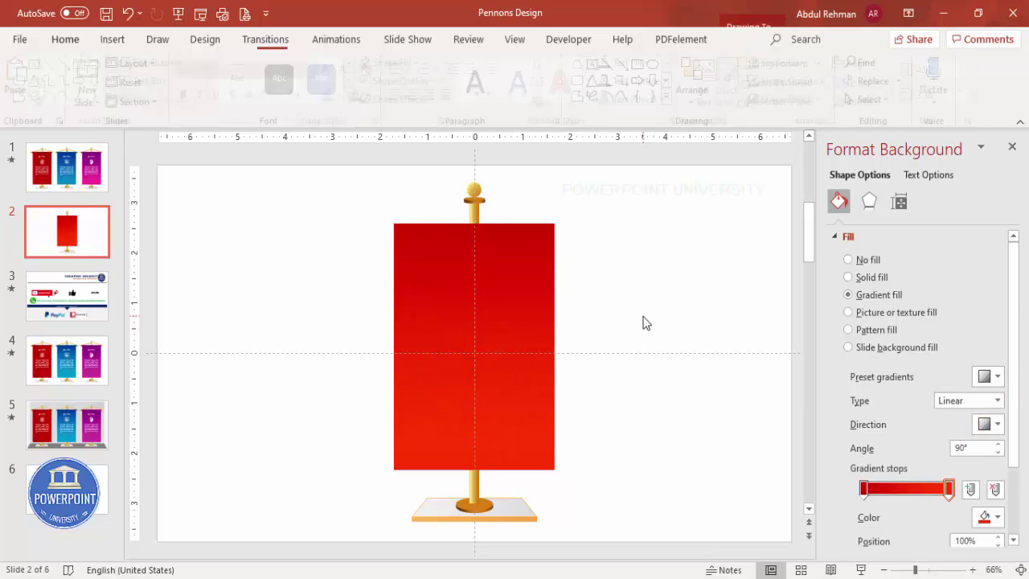
Duplicate the banner, squash the copy into a 3.9-inch-wide thin bar, and place it at the banner's top edge
left_click(509, 288)
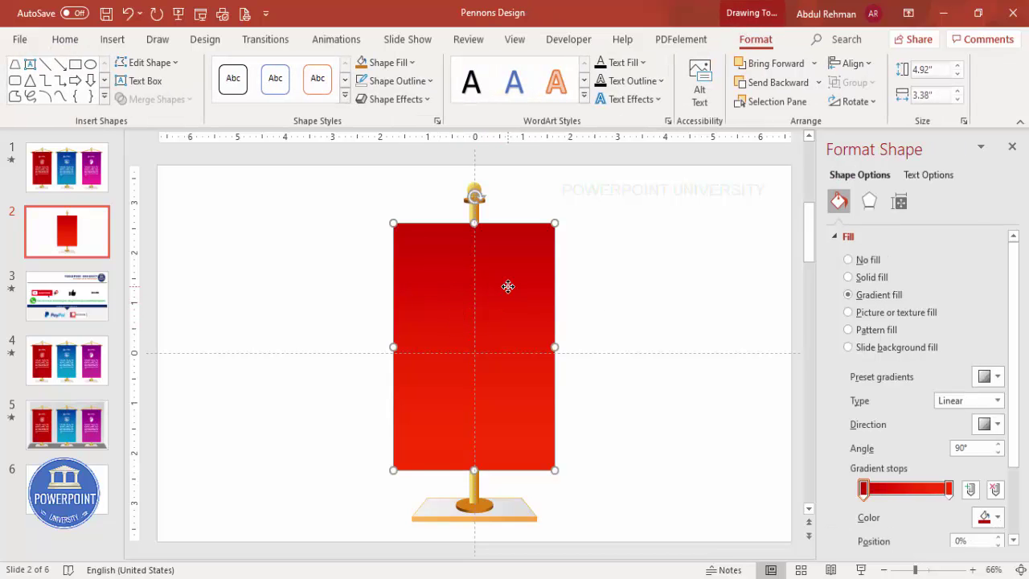
left_click_drag(508, 286, 705, 283)
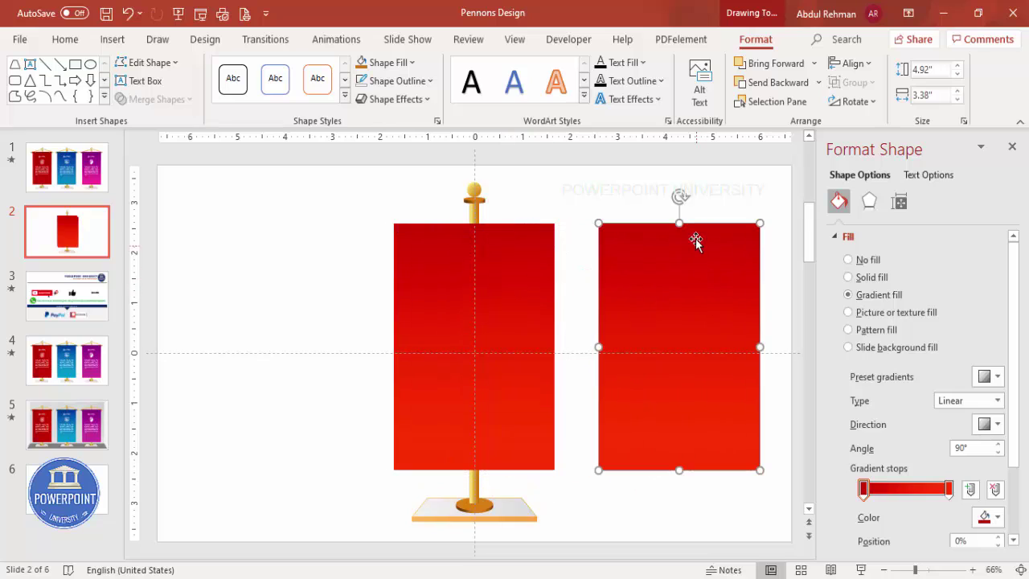
left_click_drag(680, 224, 683, 462)
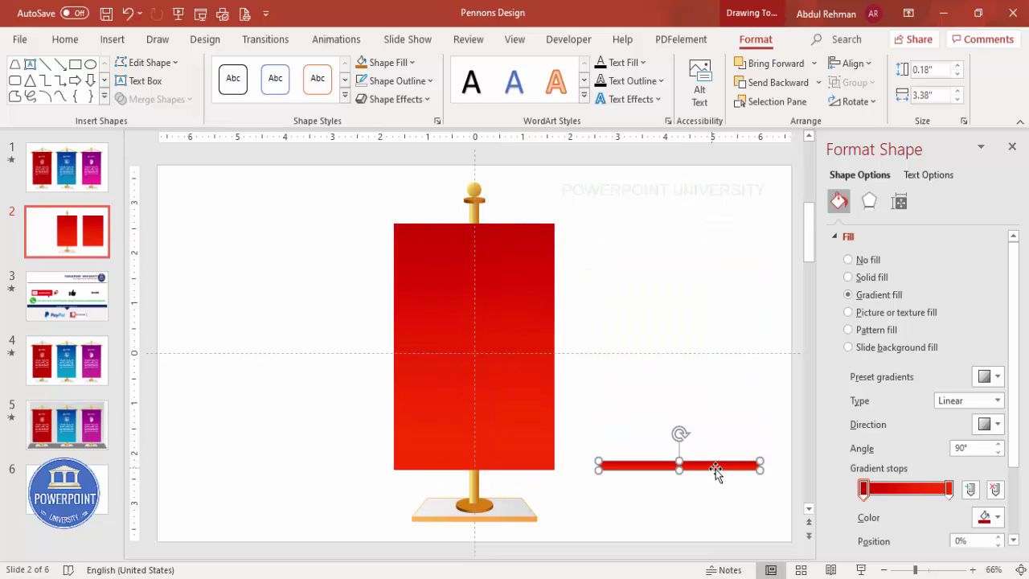
left_click(959, 90)
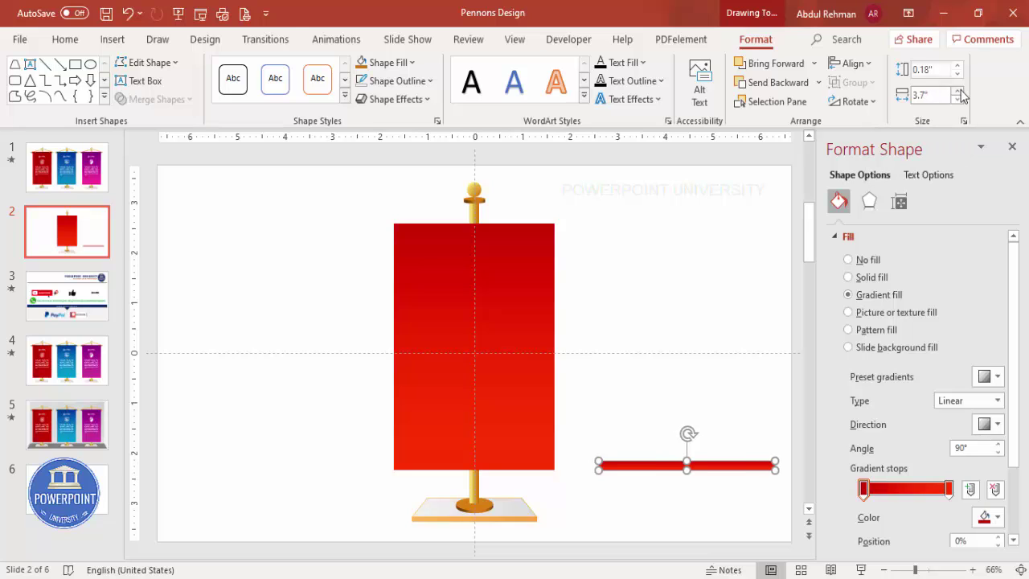
left_click_drag(732, 466, 514, 220)
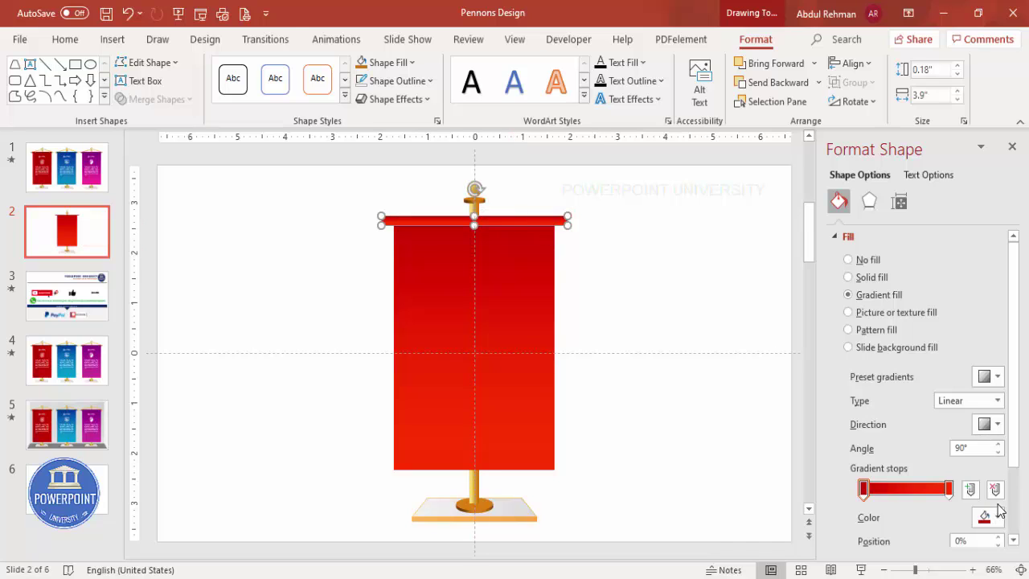
Move the bar's second gradient stop to 67% and add a deep red stop near the right end
scroll(1015, 454, "down", 2)
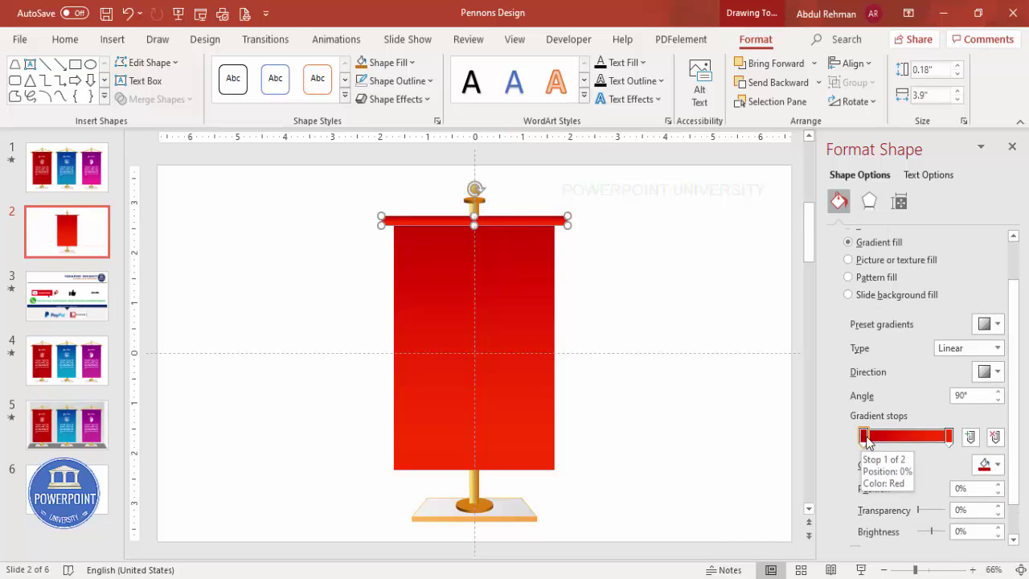
left_click_drag(948, 437, 921, 437)
left_click(948, 436)
left_click(997, 464)
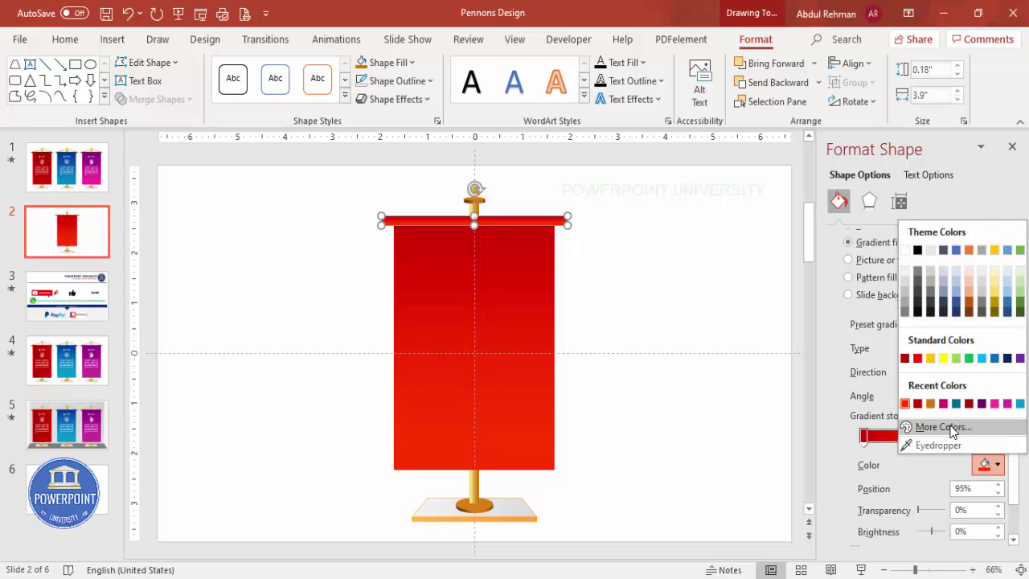
left_click(943, 427)
left_click(467, 157)
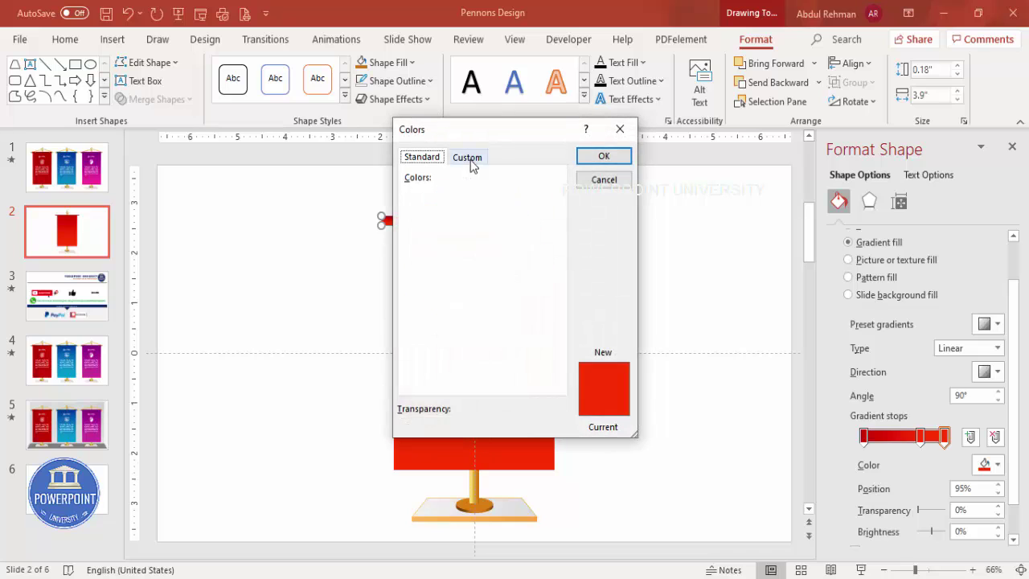
left_click_drag(555, 247, 554, 272)
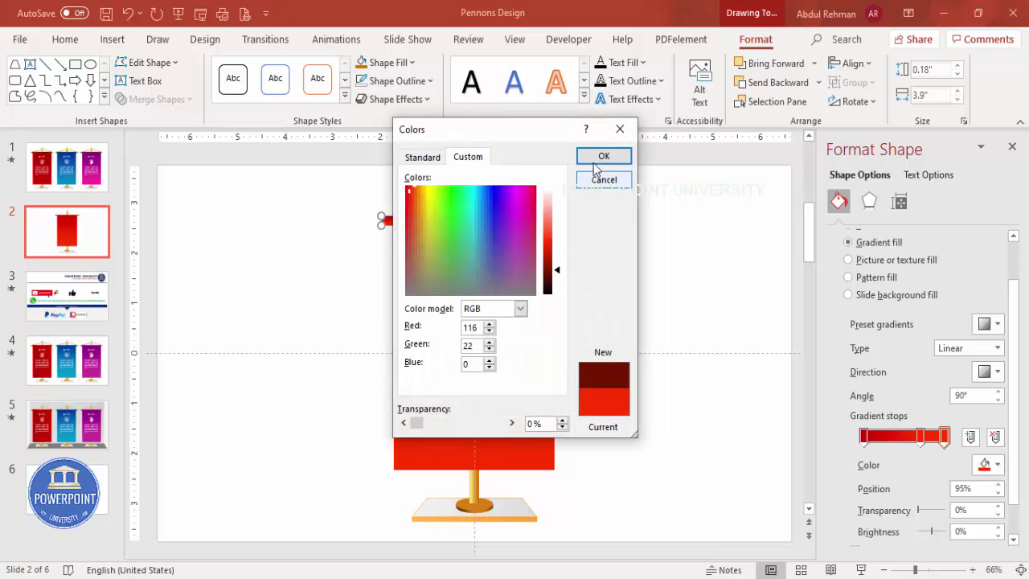
left_click(599, 159)
Reposition the leftmost gradient stop and give it a recently used colour
left_click_drag(865, 437, 888, 436)
left_click(868, 436)
left_click(990, 465)
left_click(904, 406)
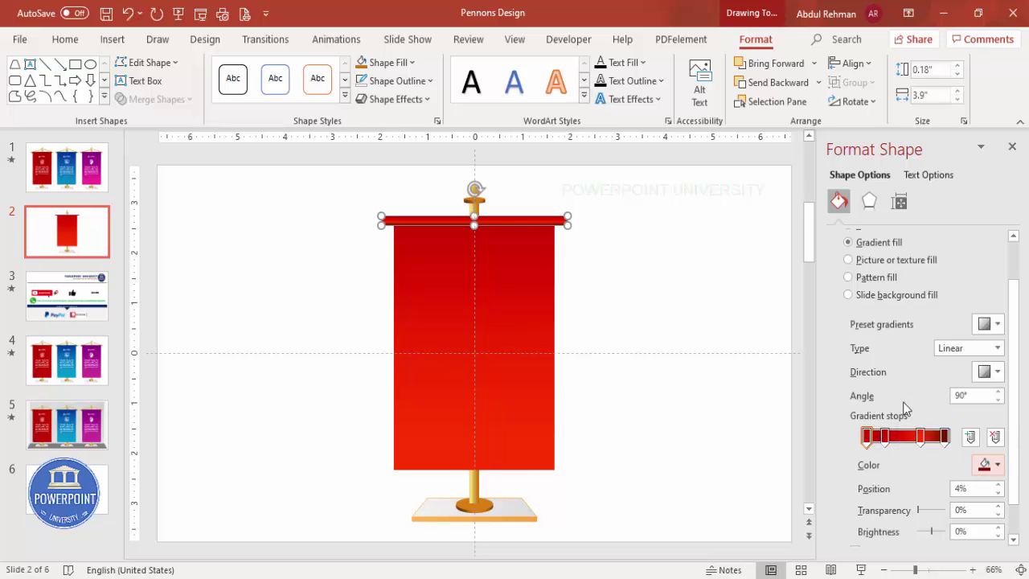
Check the finished crossbar, then select the shapes of the pole's top knob
left_click(650, 287)
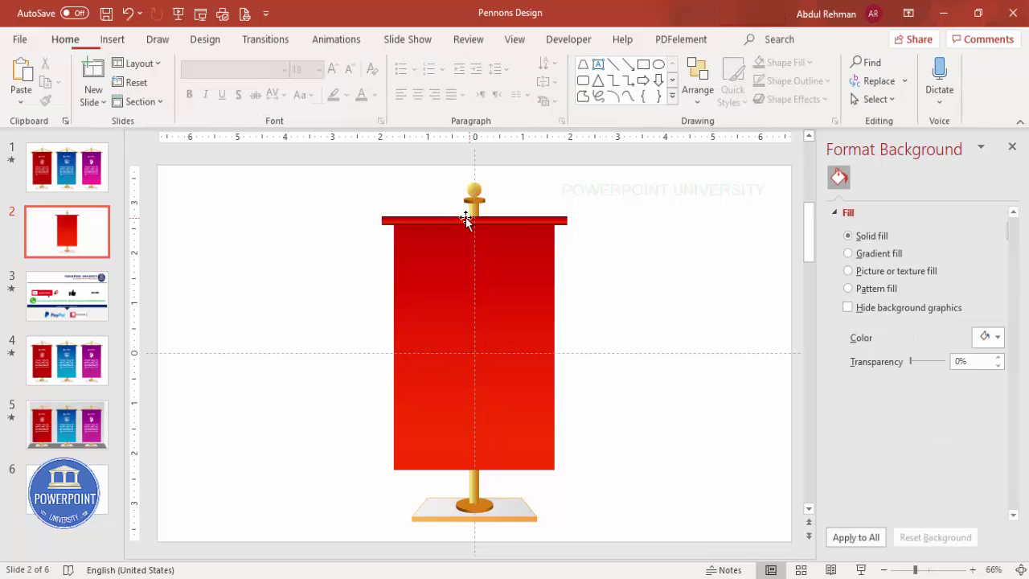
left_click(538, 222)
left_click(438, 177)
left_click_drag(442, 173, 525, 214)
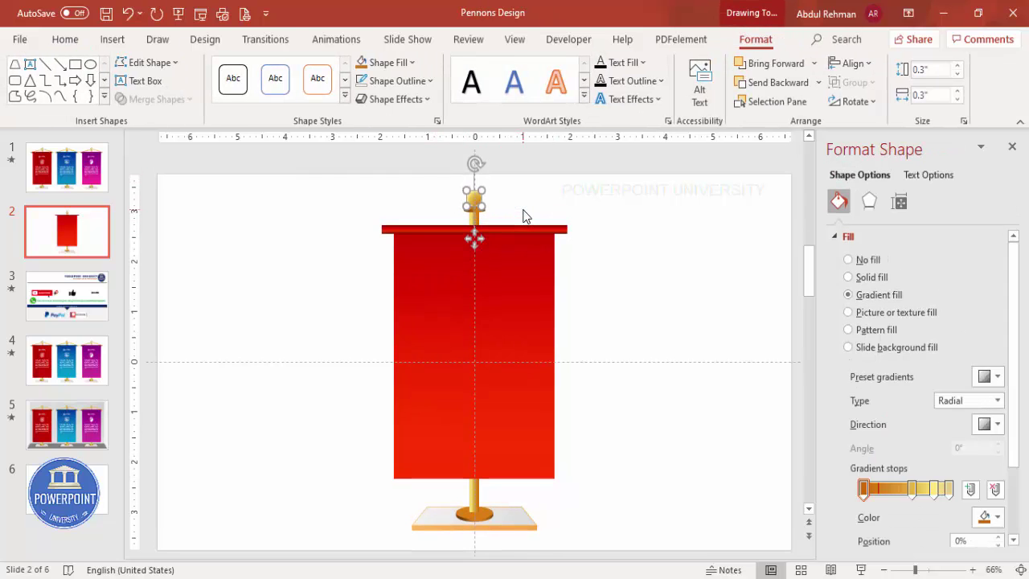
Copy the top knob, rotate it right 90°, and place it at the crossbar's right end
left_click(448, 179)
left_click_drag(431, 172, 684, 246)
scroll(498, 211, "down", 1)
left_click(678, 251)
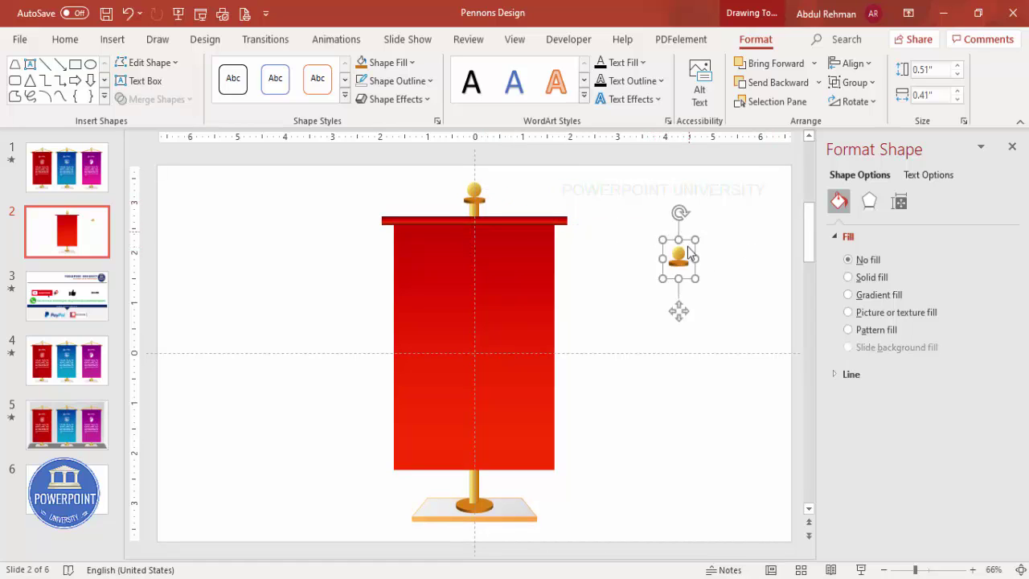
left_click(857, 103)
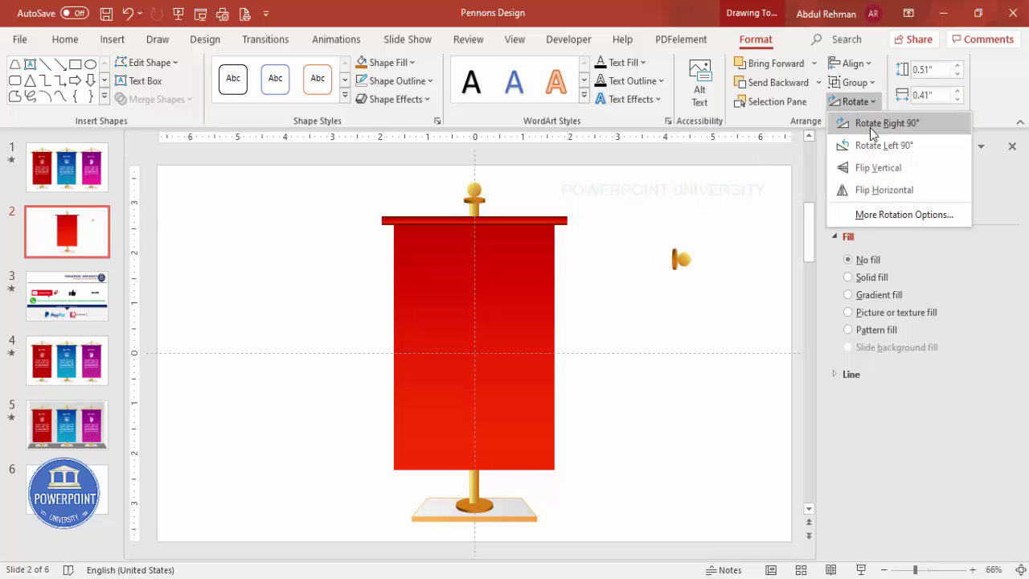
left_click(871, 127)
left_click_drag(677, 263, 350, 231)
Duplicate the sideways knob, flip it horizontally, and fit it onto the crossbar's left end
key("ctrl+d")
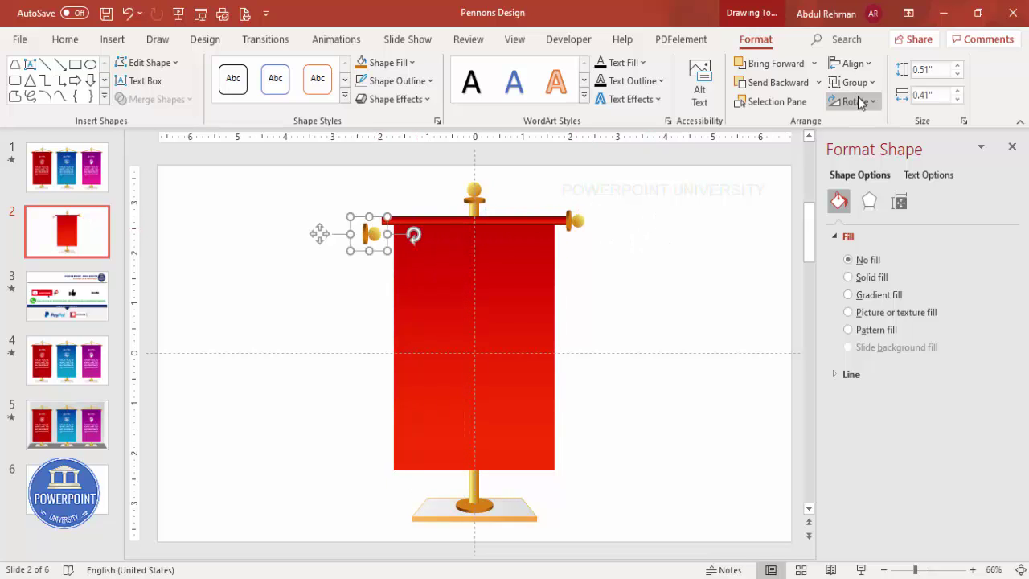
left_click(854, 101)
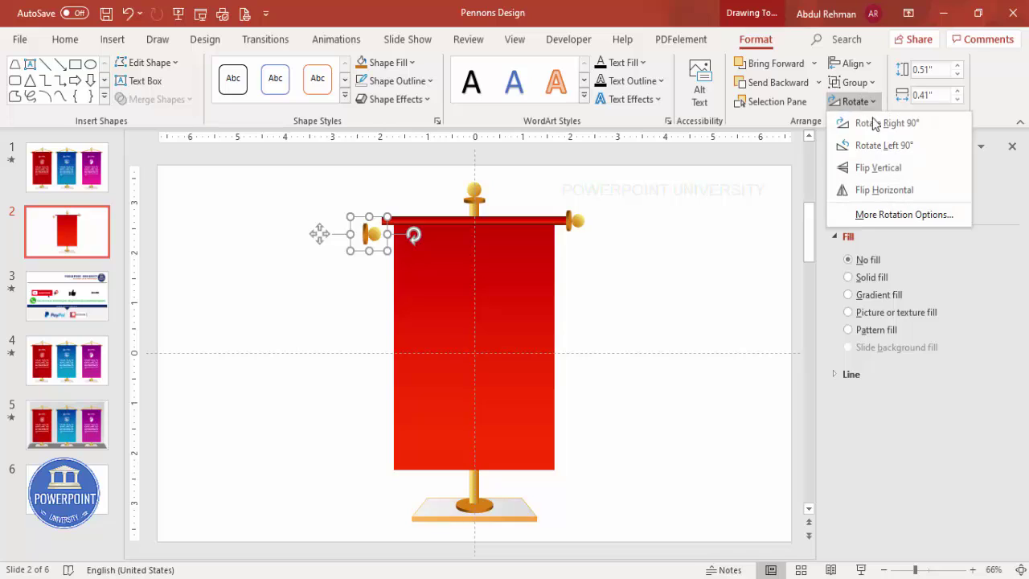
left_click(894, 187)
left_click_drag(369, 234, 376, 221)
left_click(632, 257)
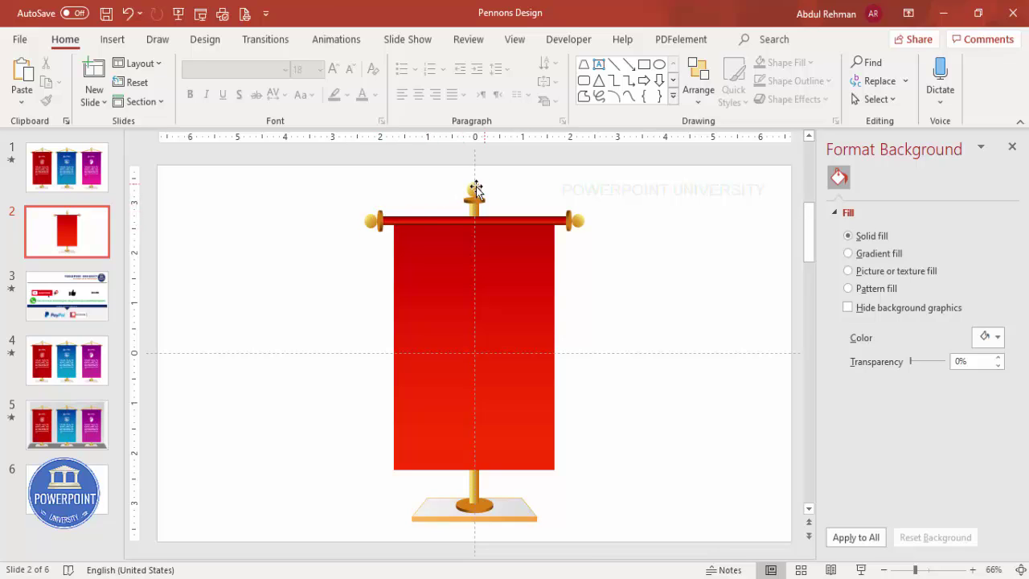
Draw a freeform cord from the crossbar's left end up to the top finial
left_click(928, 569)
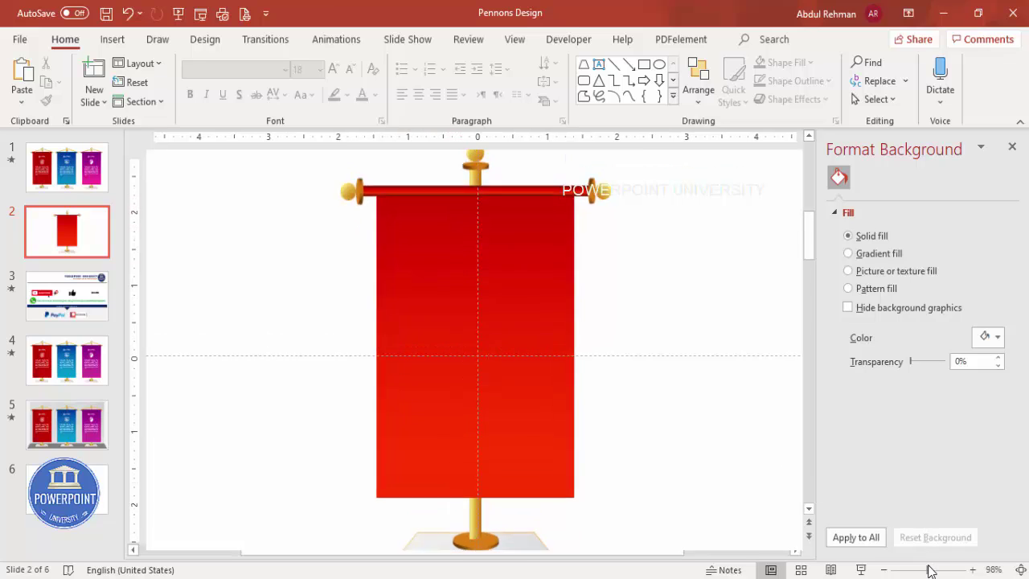
scroll(664, 388, "up", 1)
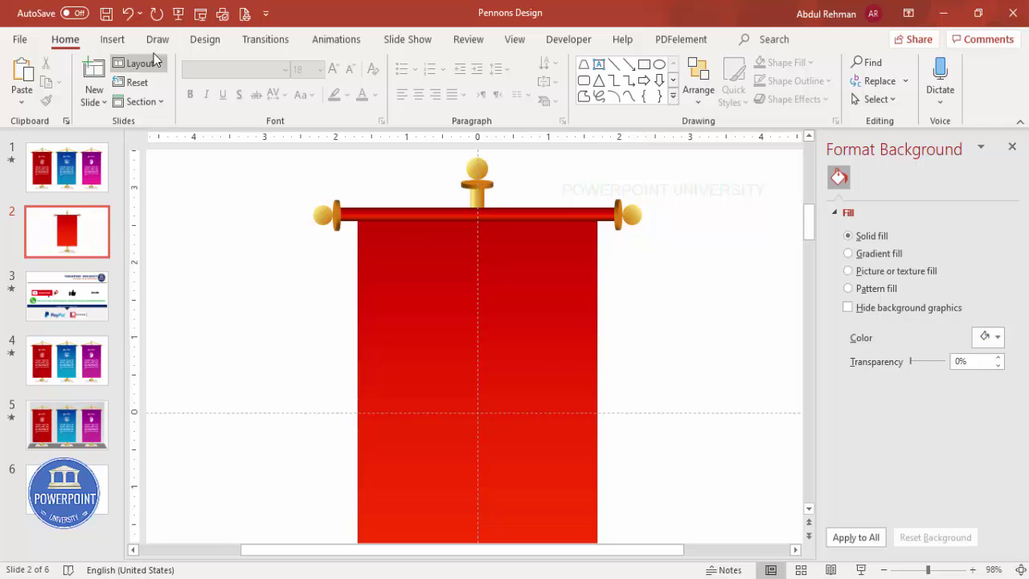
left_click(112, 39)
left_click(237, 103)
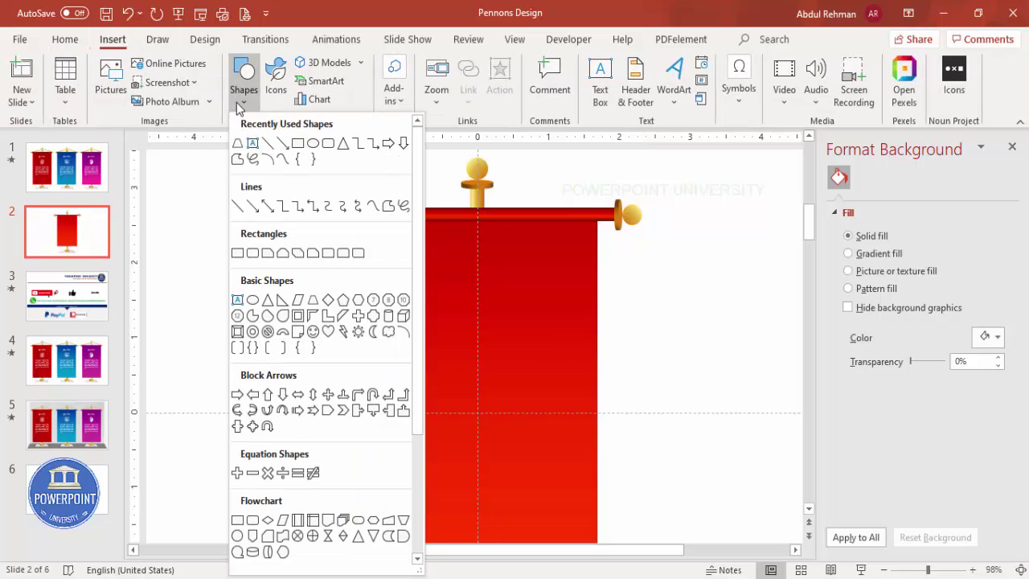
left_click(388, 207)
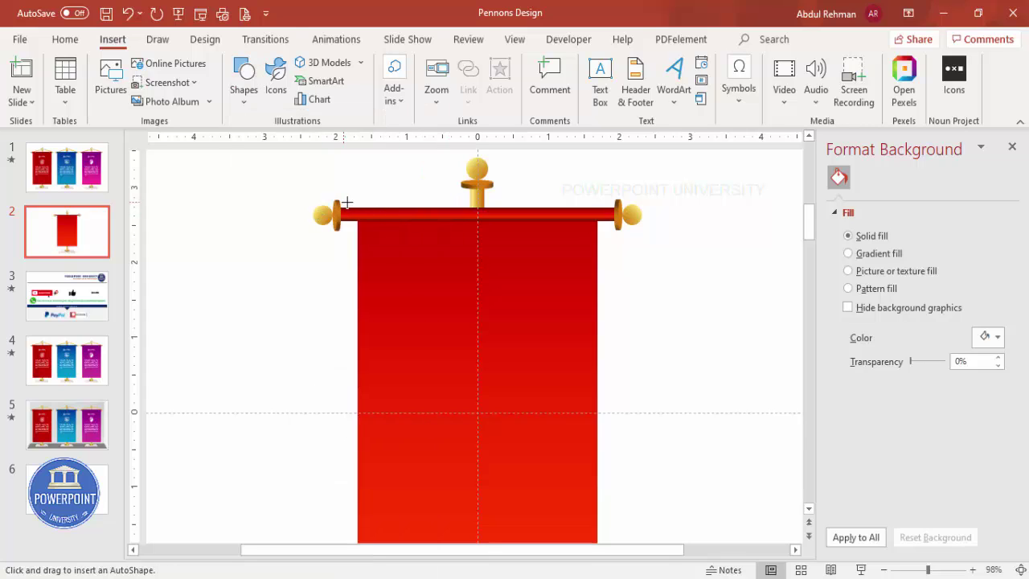
left_click(342, 204)
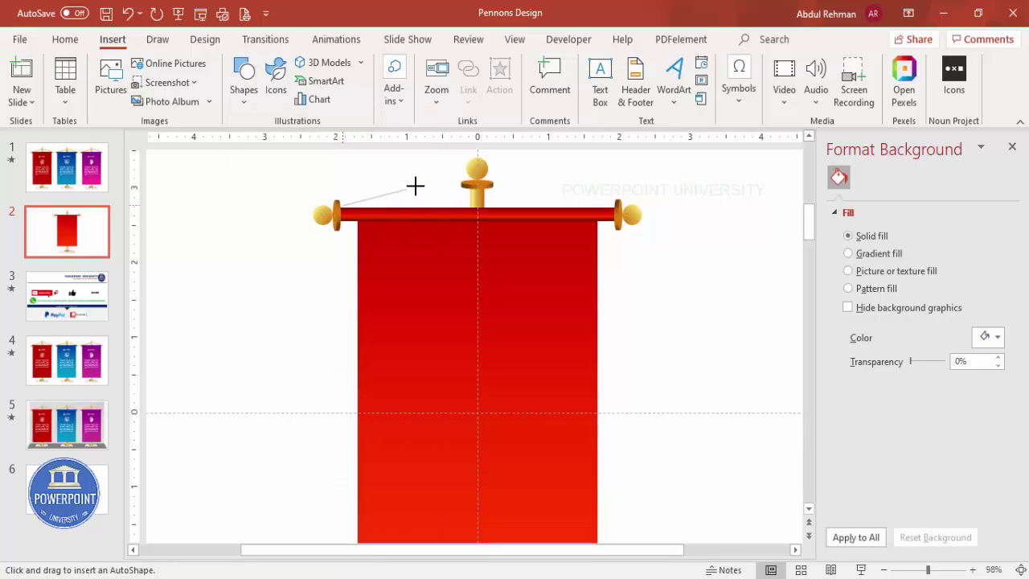
double_click(473, 177)
Give the cord a 3 pt gold outline
left_click(407, 81)
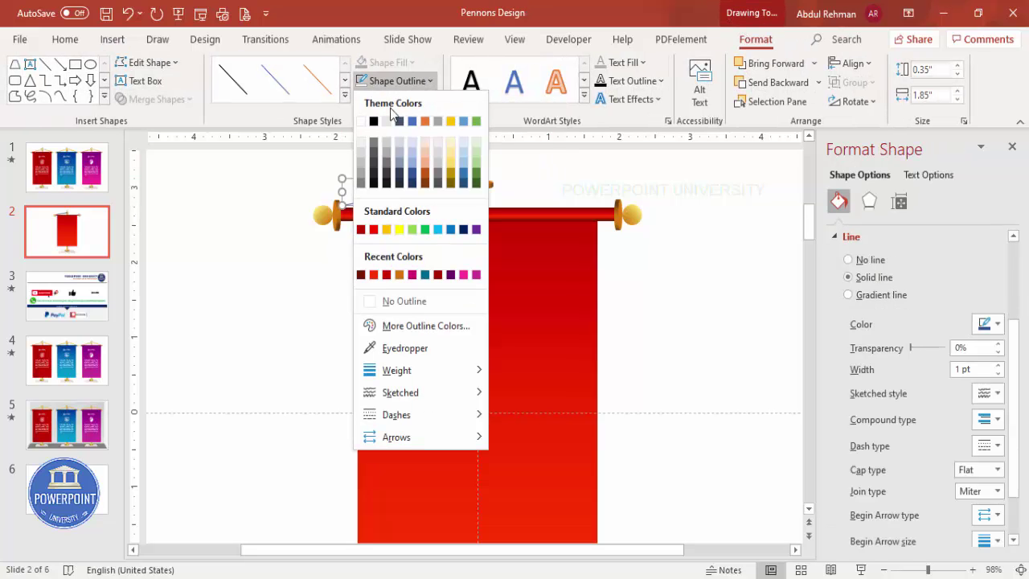
mouse_move(431, 372)
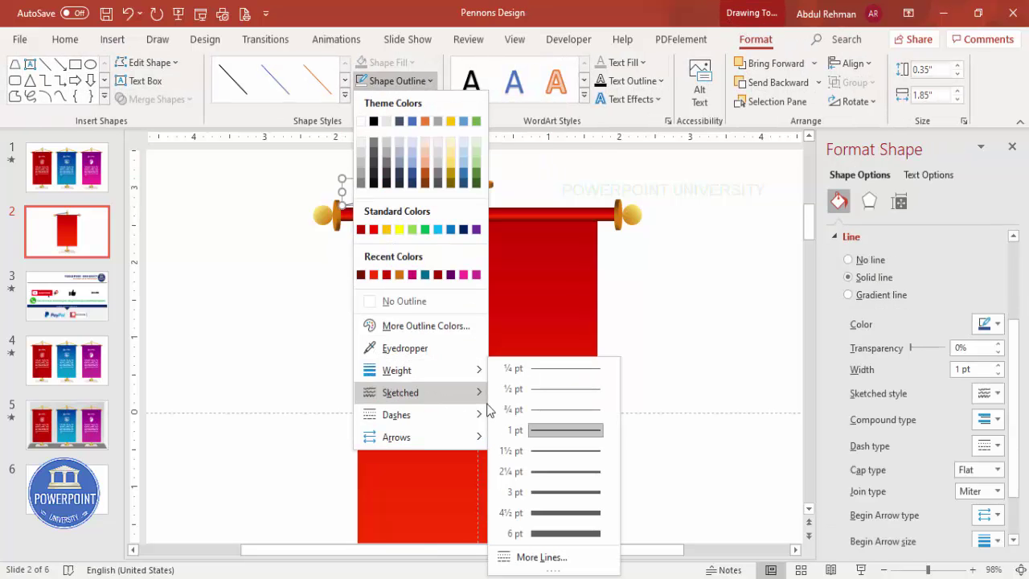
left_click(551, 490)
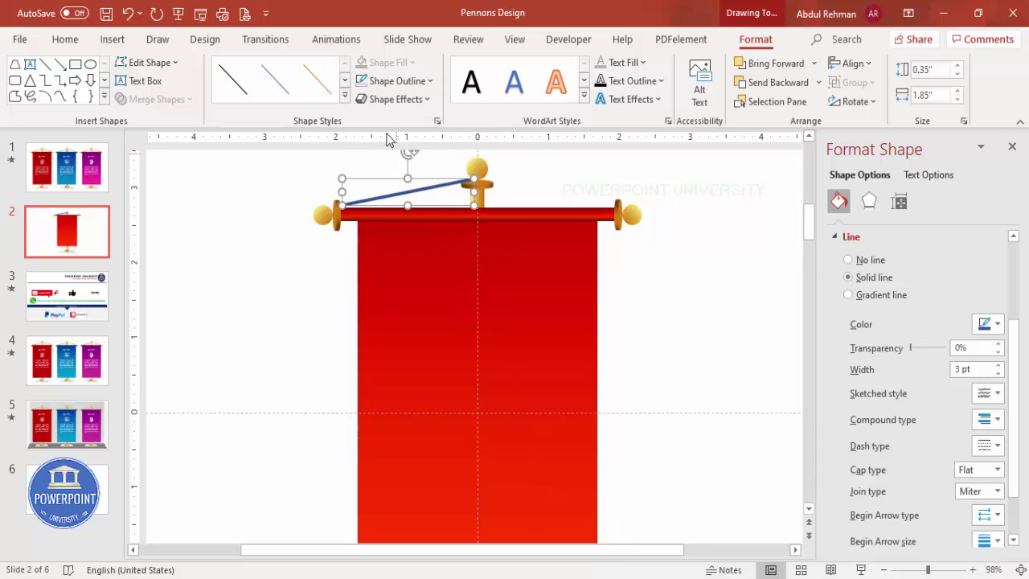
left_click(416, 80)
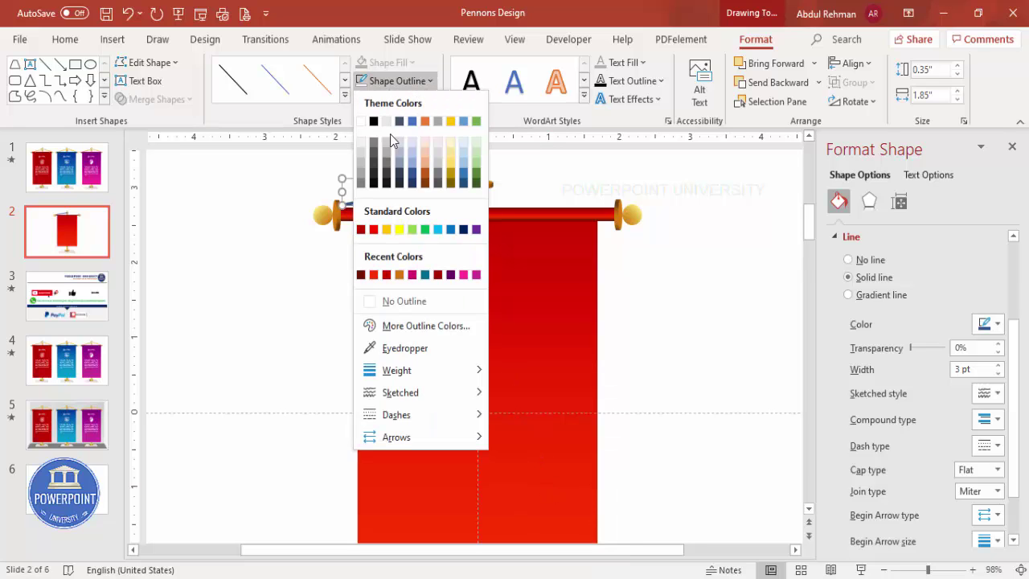
left_click(399, 275)
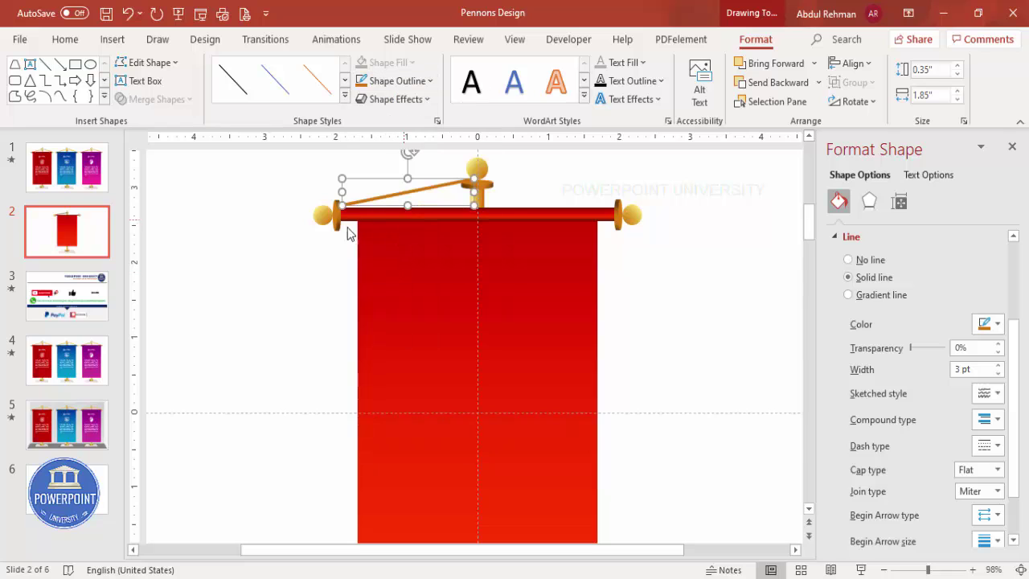
left_click(329, 196)
Edit the cord's points to nudge its left end down onto the crossbar
left_click(337, 207)
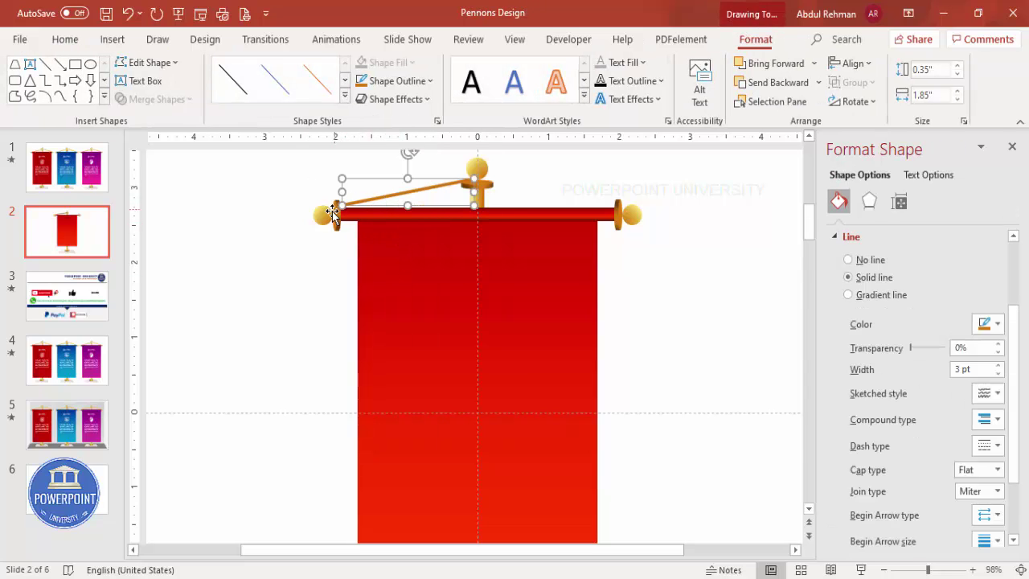
right_click(379, 201)
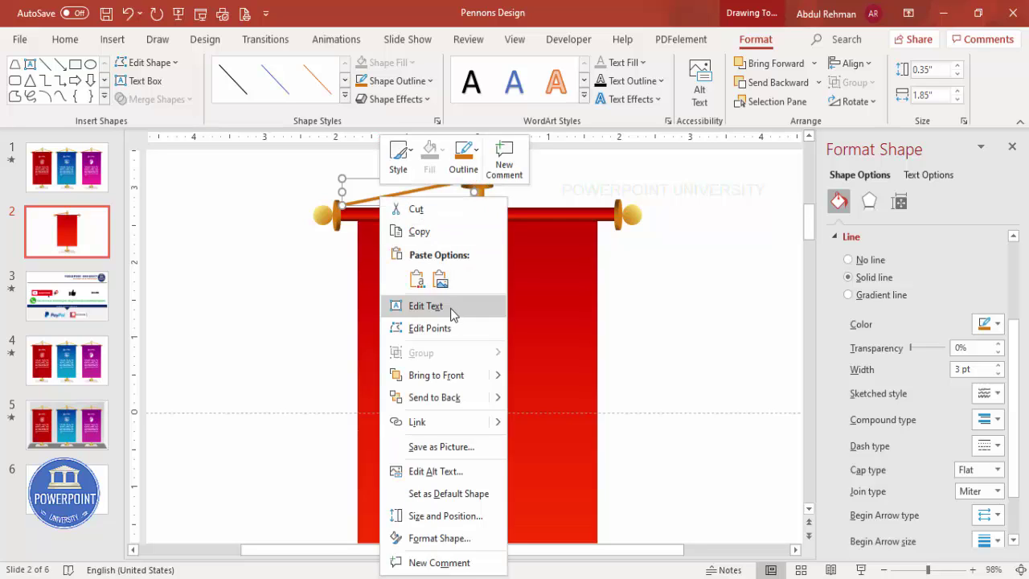
key("Escape")
left_click_drag(342, 205, 342, 209)
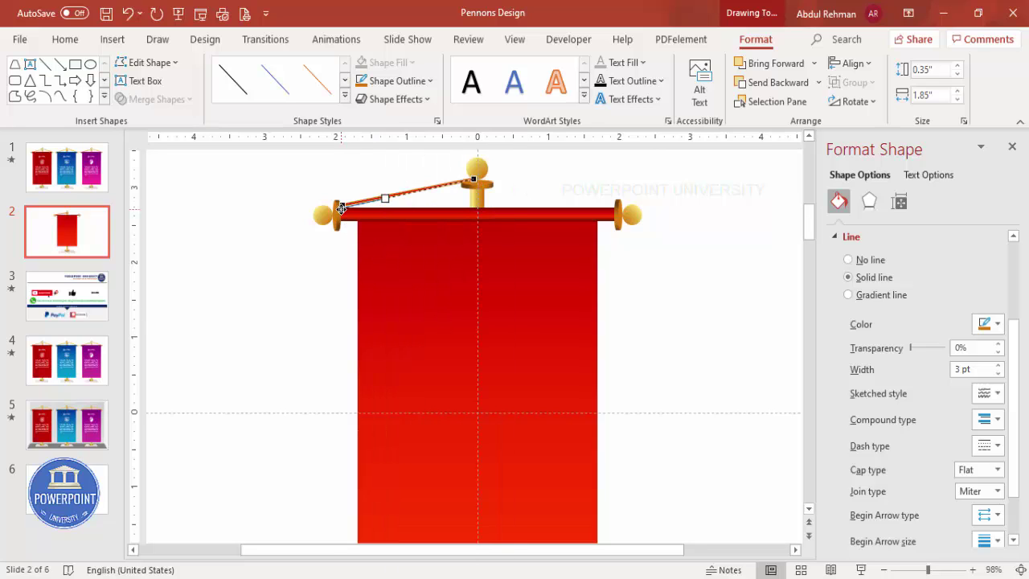
left_click(518, 178)
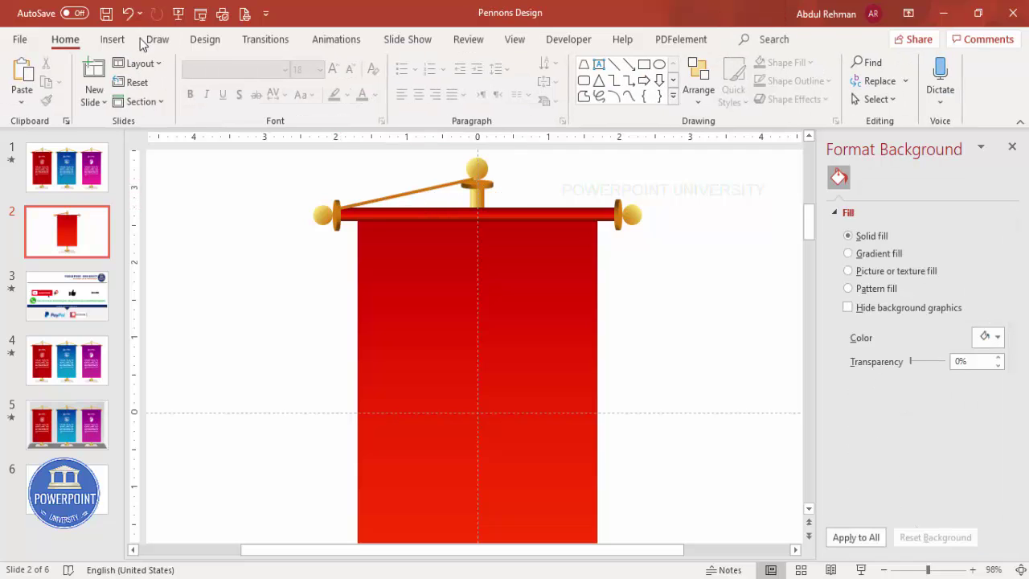
Draw a straight line from the right knob up to the finial, then select the left gold cord
left_click(113, 39)
left_click(242, 95)
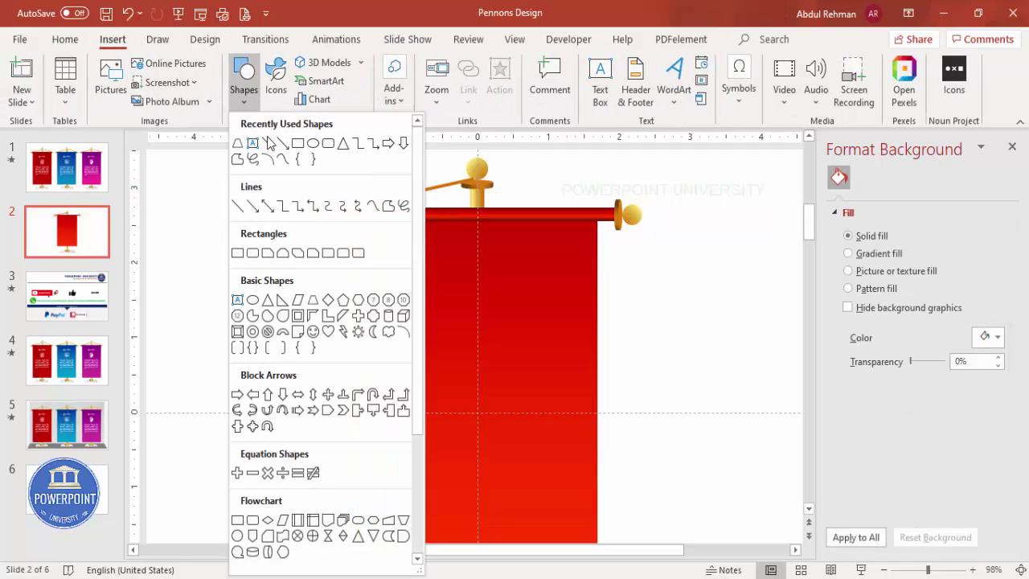
left_click(388, 207)
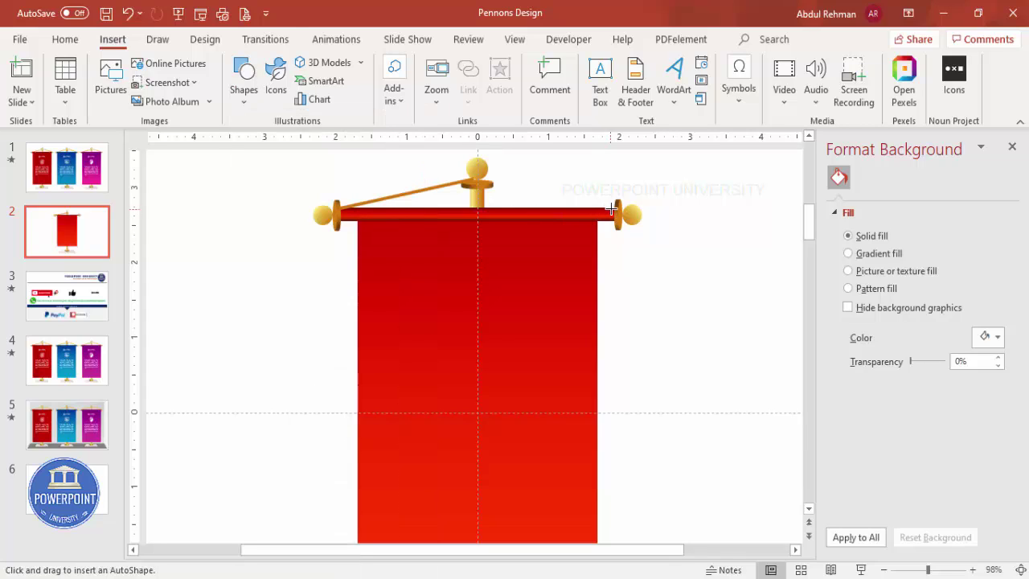
left_click_drag(615, 207, 485, 178)
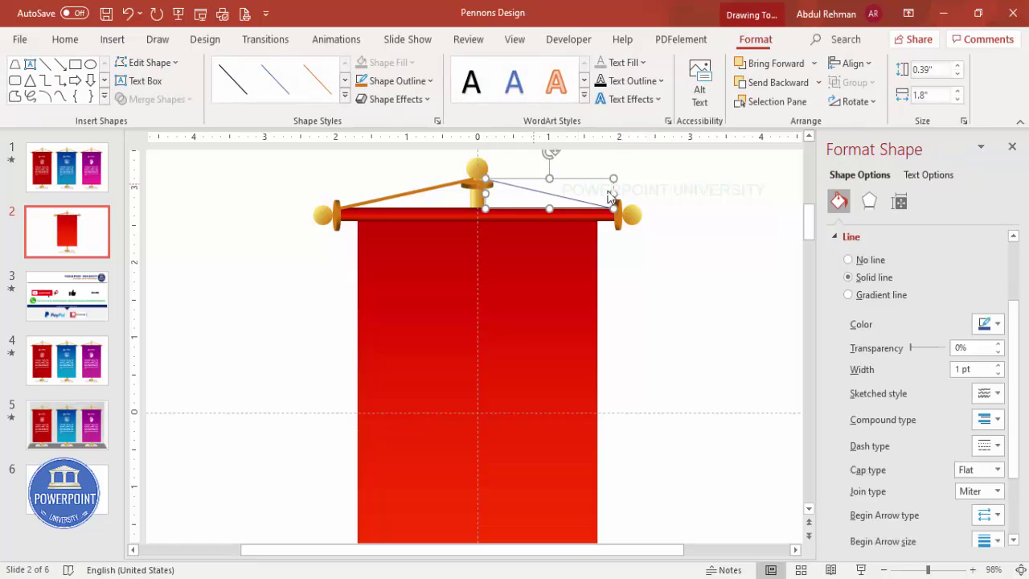
left_click(453, 182)
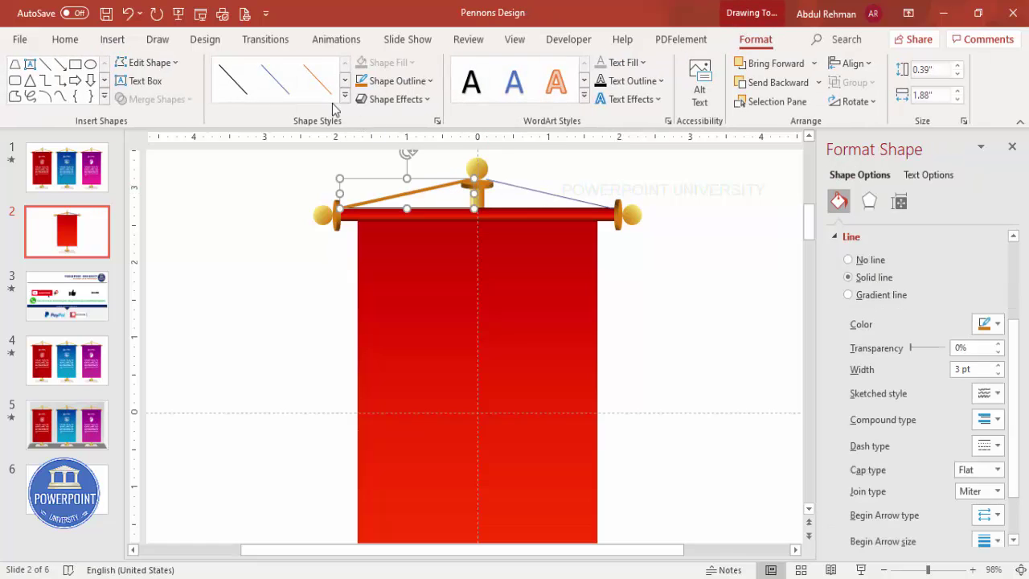
left_click(63, 40)
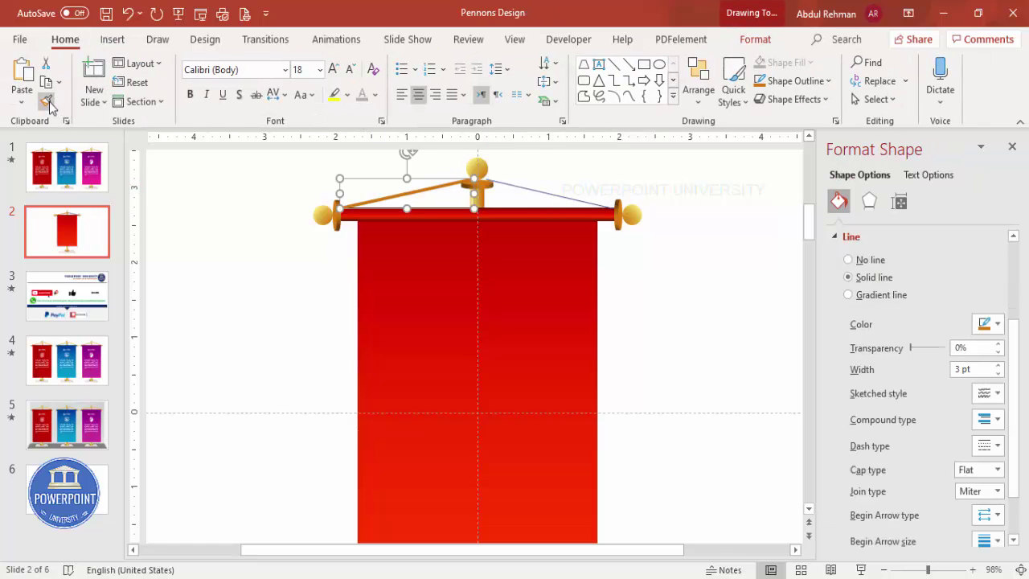
Apply the left cord's 3 pt gold style to the right line with Format Painter
left_click(49, 102)
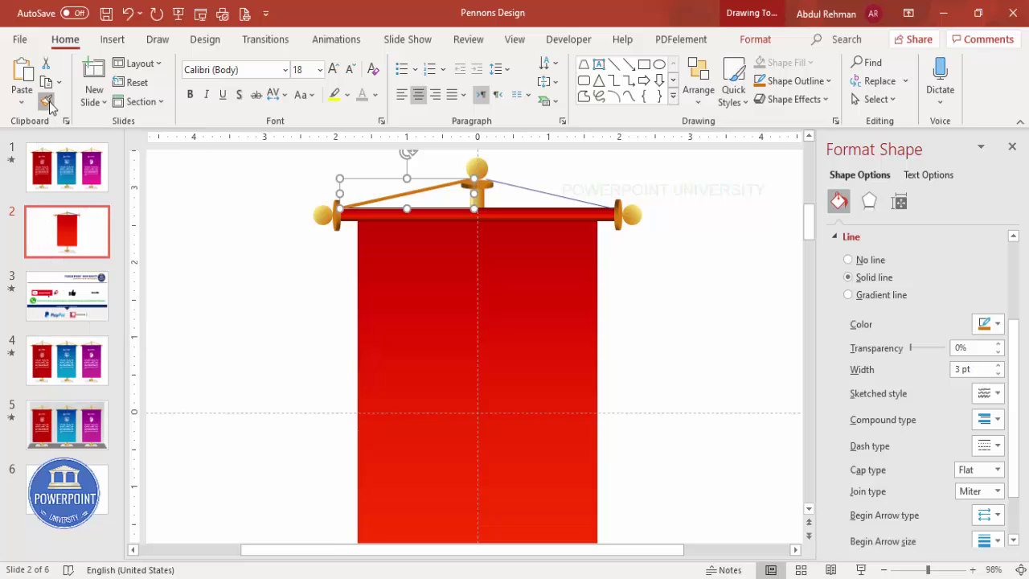
left_click(563, 197)
left_click(702, 304)
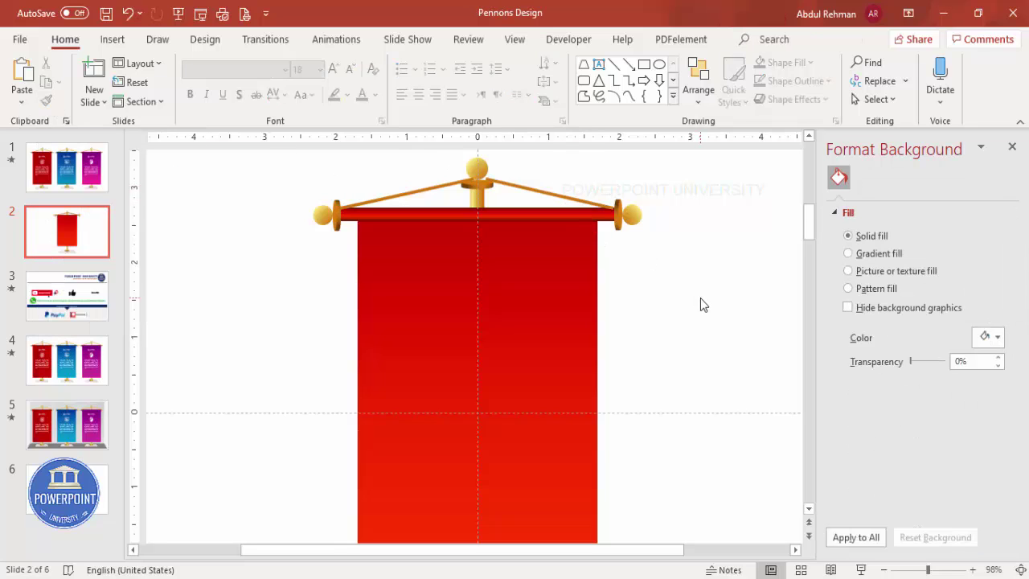
key("ctrl+z")
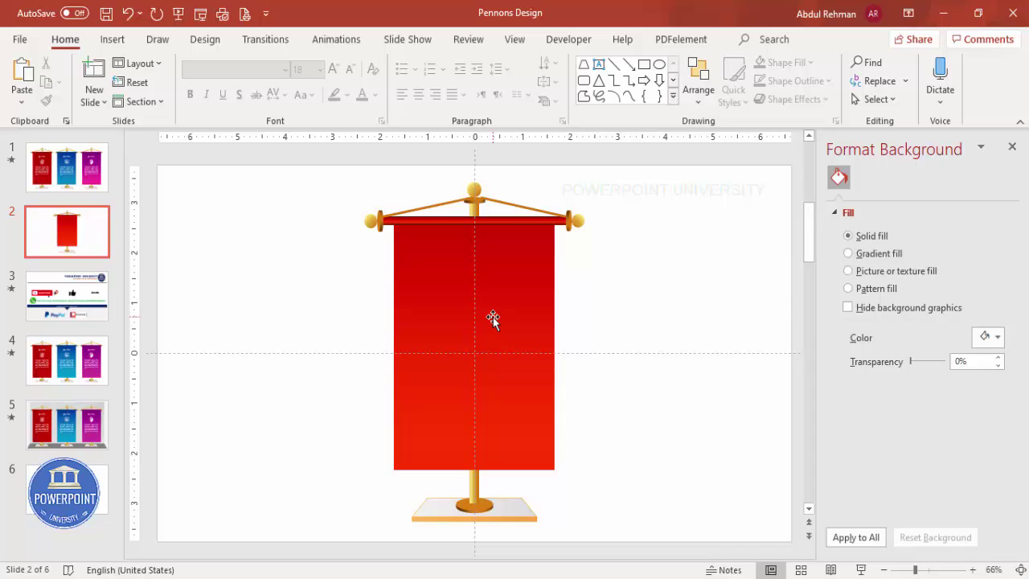
Add a deep red (RGB 188, 36, 0) gradient stop at 96% on the banner body
left_click(534, 424)
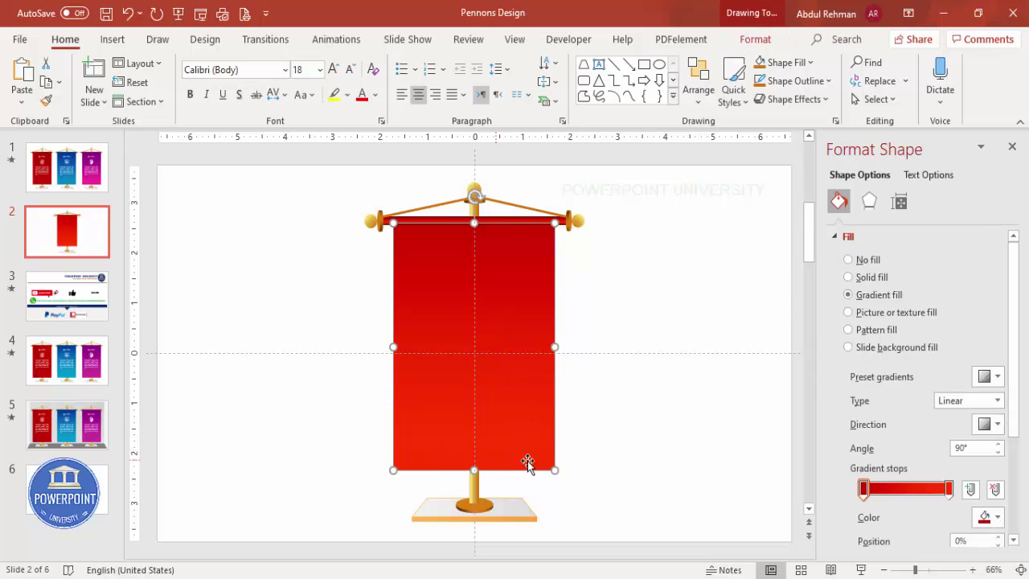
left_click(948, 487)
left_click(989, 517)
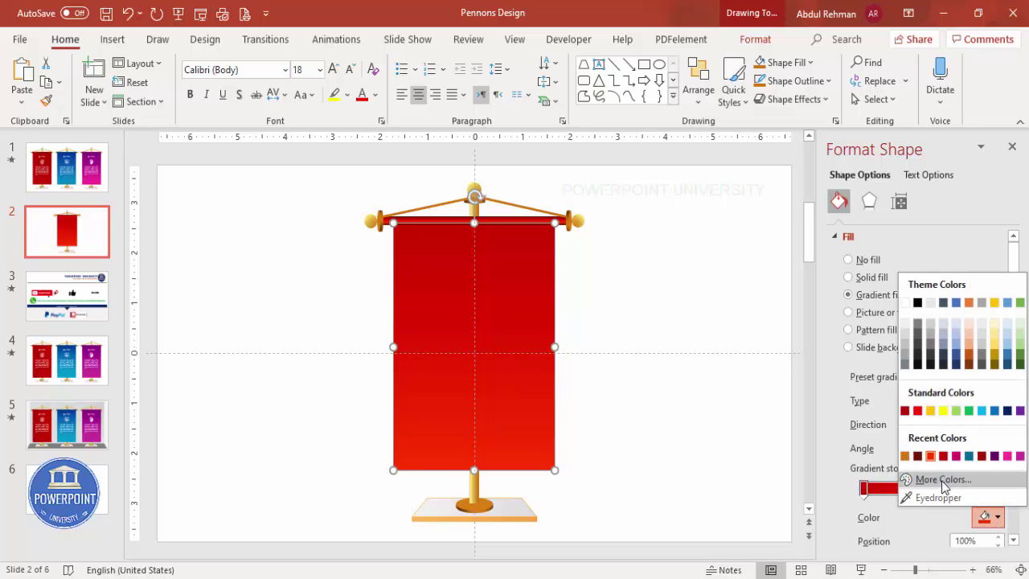
left_click(941, 483)
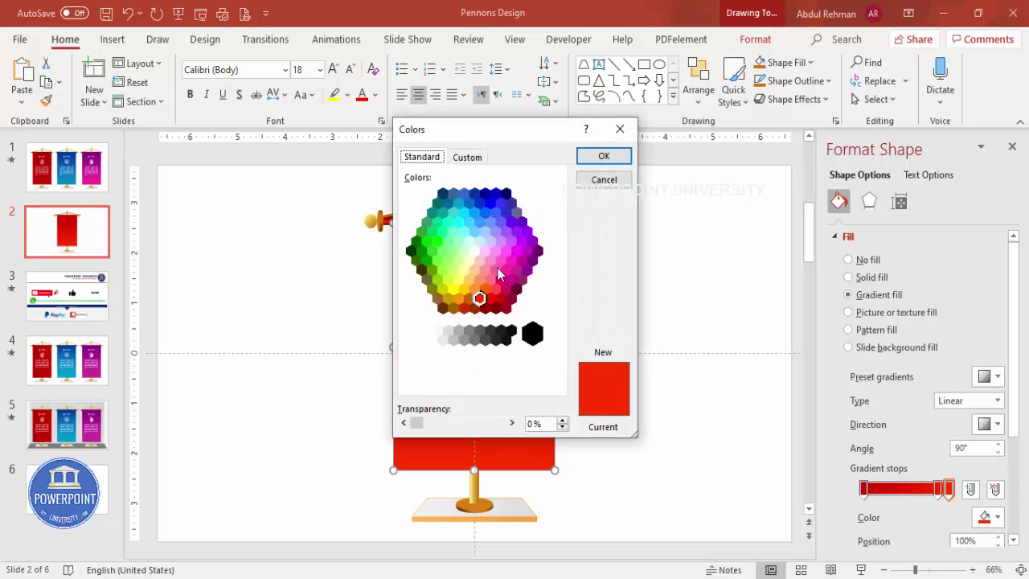
left_click(468, 157)
left_click_drag(558, 244, 558, 259)
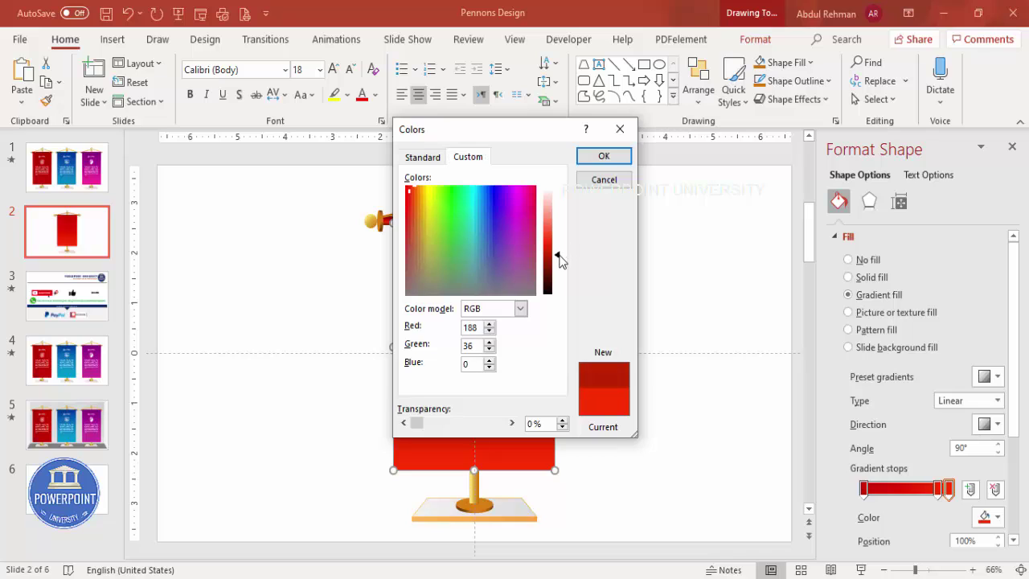
left_click(596, 159)
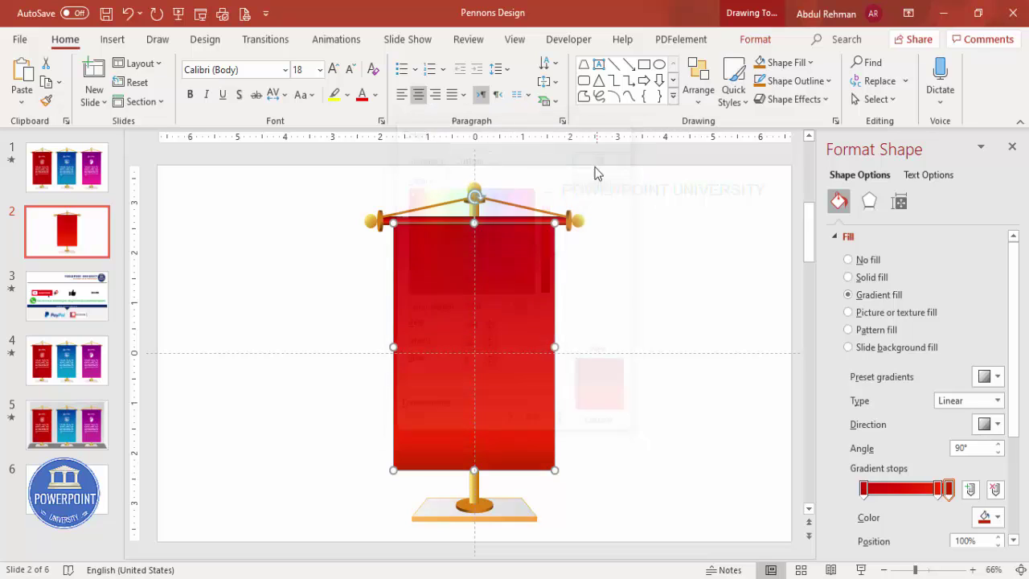
left_click(947, 490)
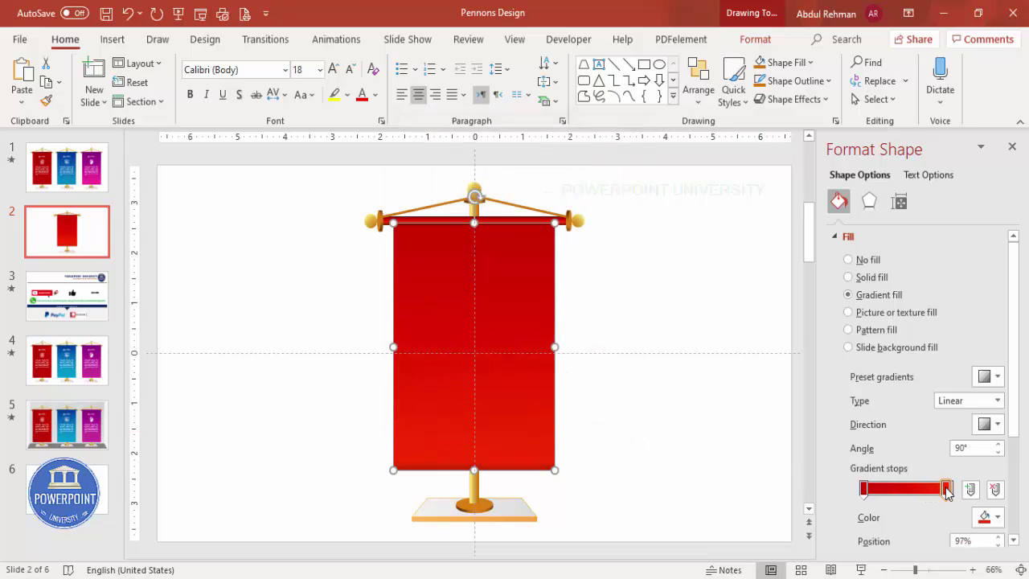
left_click(684, 416)
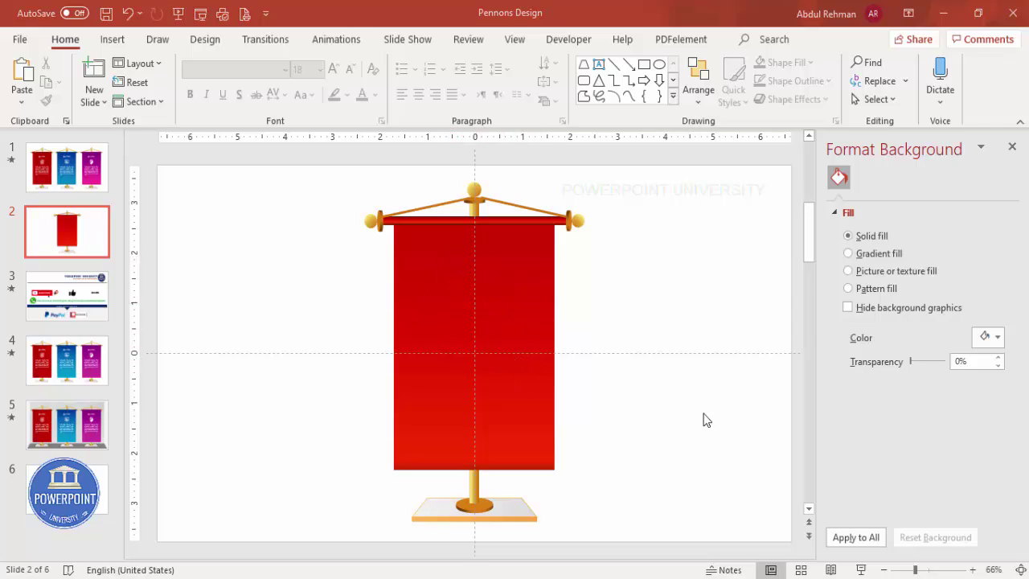
Add a 'Title here' text box near the banner top in white
left_click(112, 40)
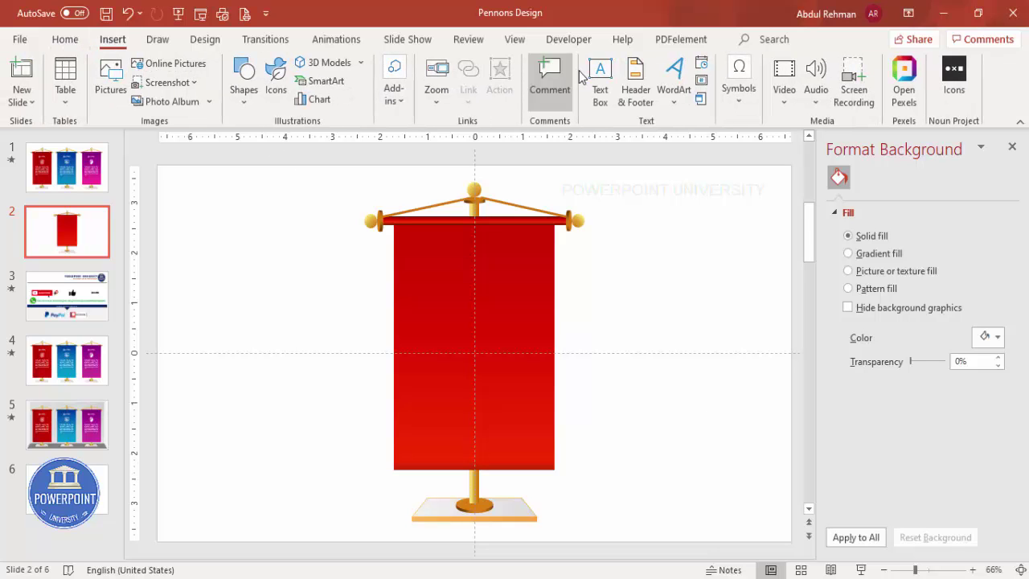
left_click(599, 74)
left_click_drag(438, 244, 538, 263)
type("Tri")
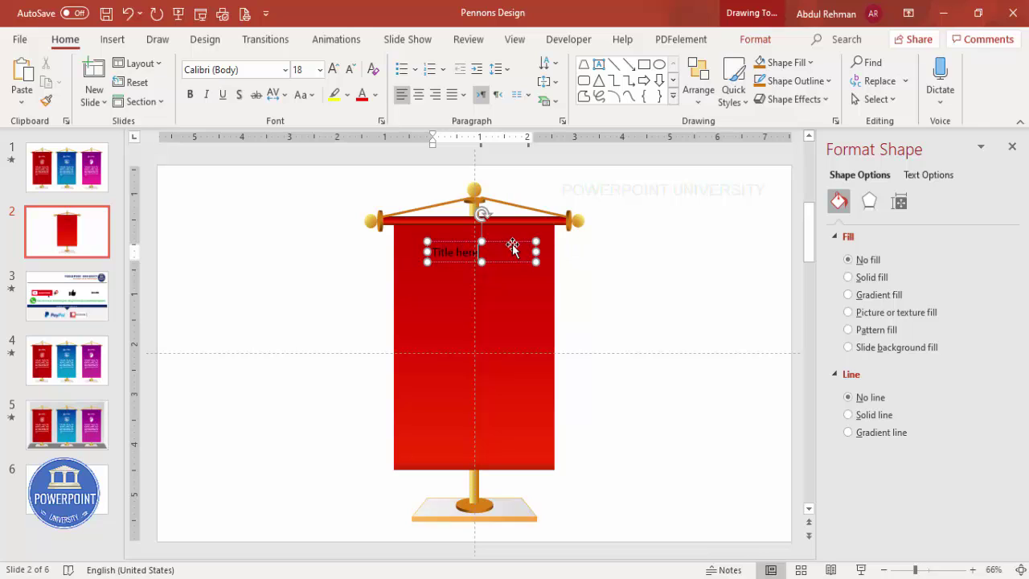
left_click(481, 213)
left_click(375, 95)
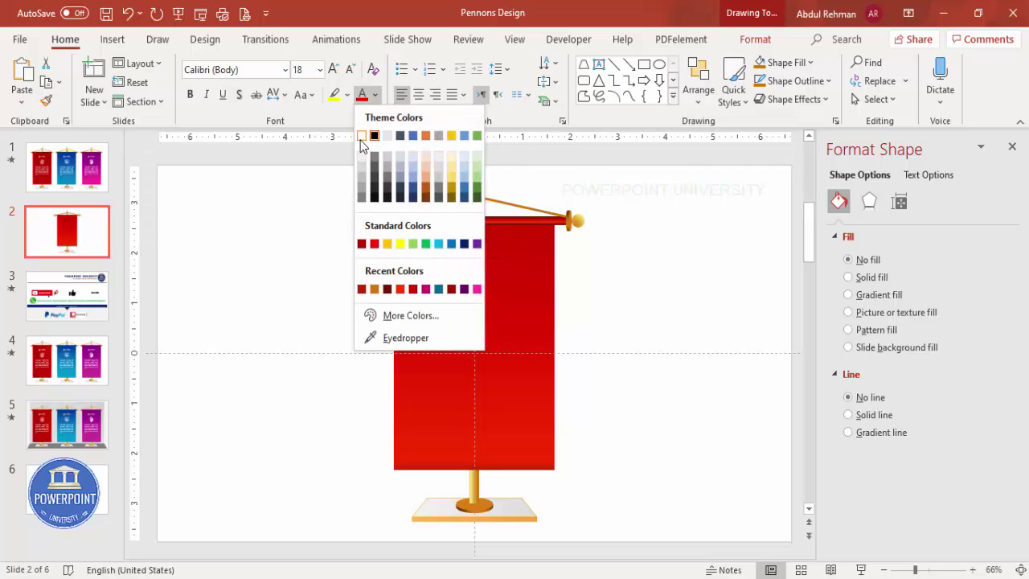
left_click(363, 161)
Set the title to Hand Of Sean, centred, 24 pt, and centre it over the banner
left_click(249, 70)
type("Ce")
key("BackSpace")
key("BackSpace")
key("BackSpace")
type("Hand Of Sean")
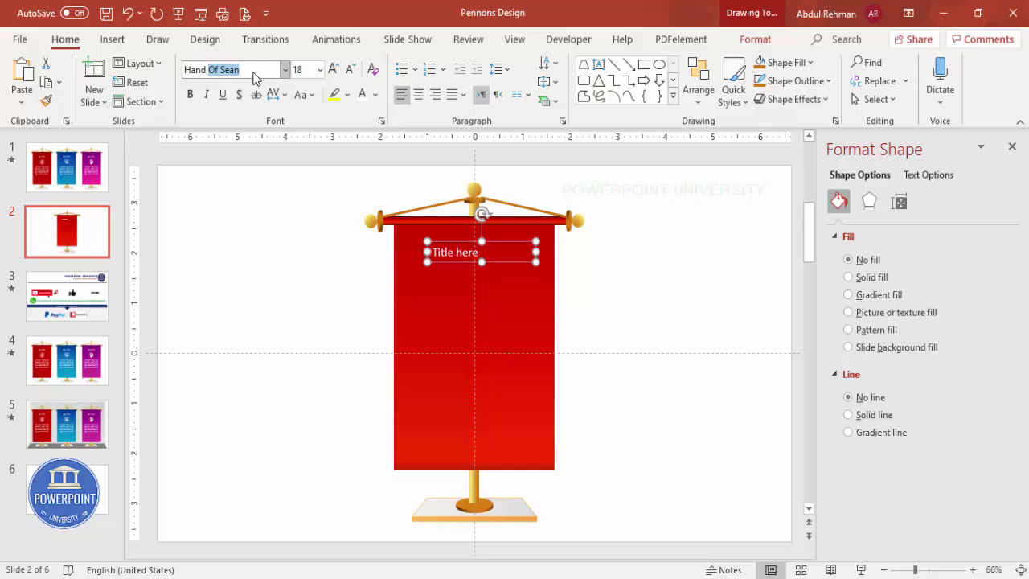
key("Return")
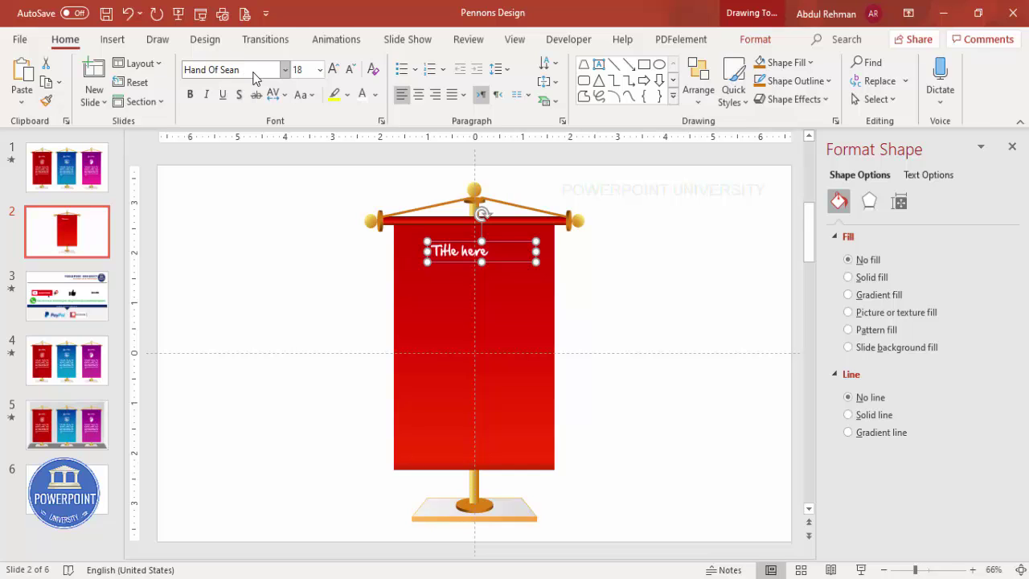
left_click(418, 95)
left_click(332, 70)
left_click(333, 69)
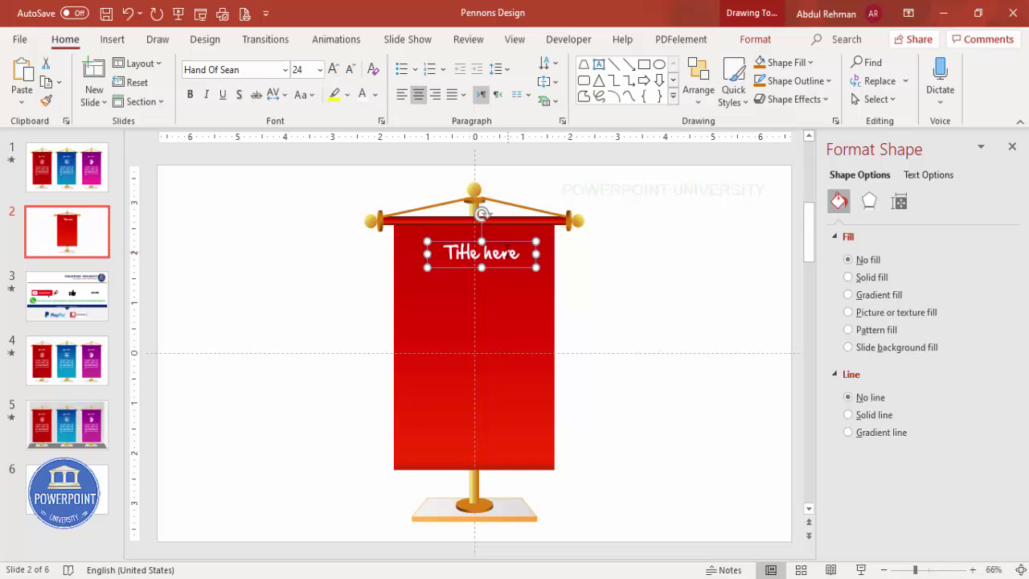
left_click_drag(506, 243, 500, 243)
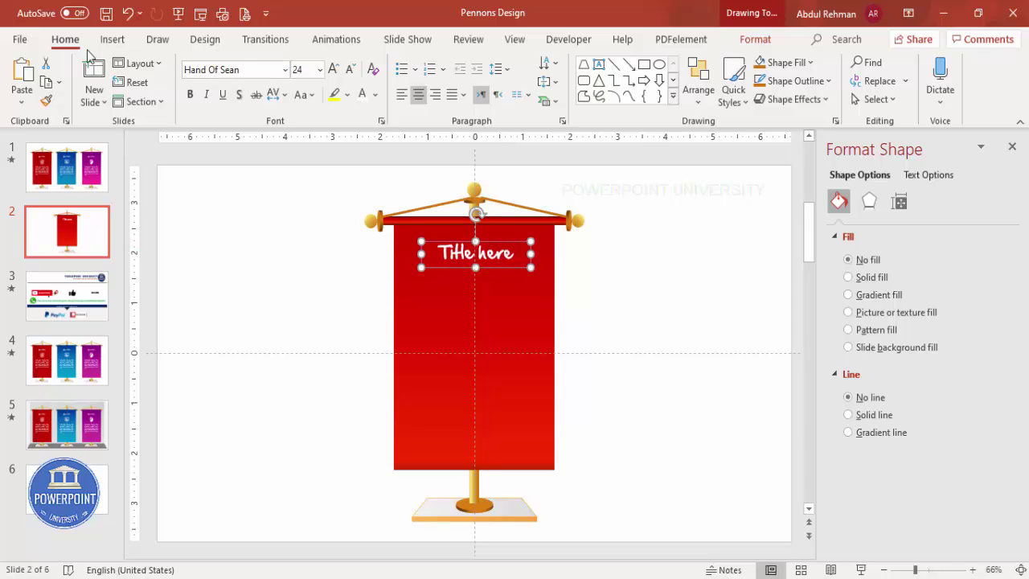
left_click(113, 40)
Insert the target icon, fill it white, and place it just below the title
left_click(275, 82)
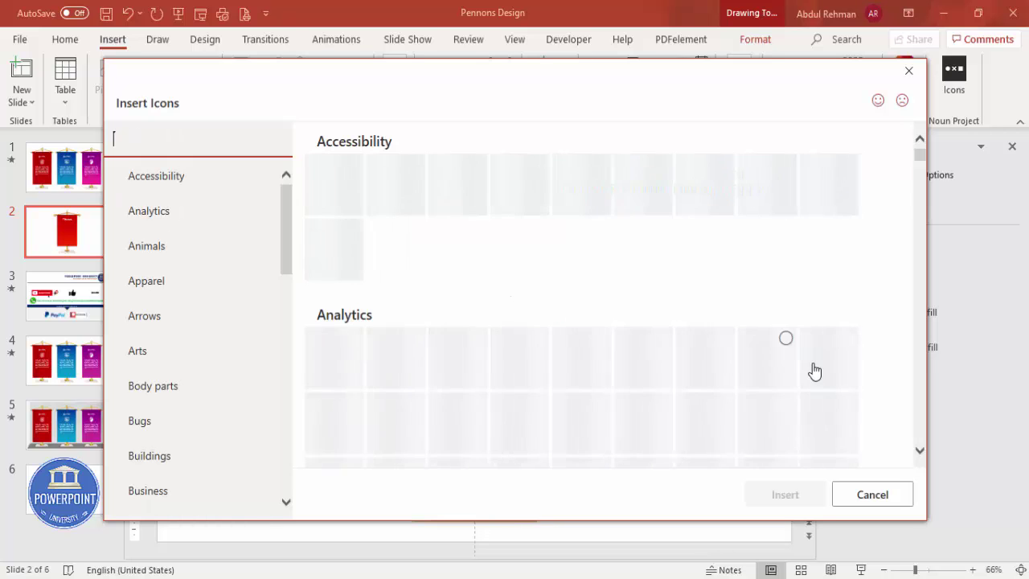
left_click(822, 424)
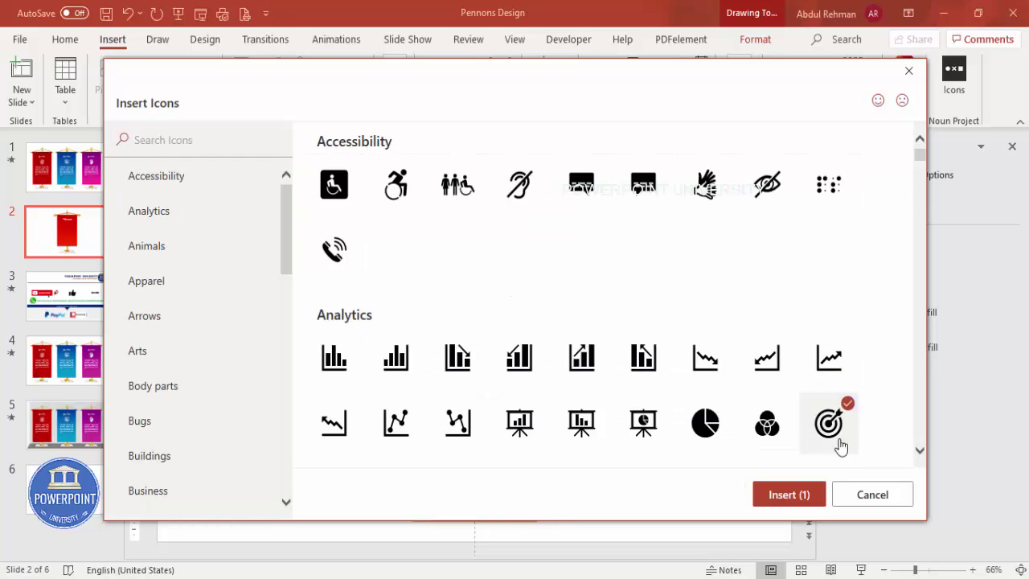
left_click(792, 494)
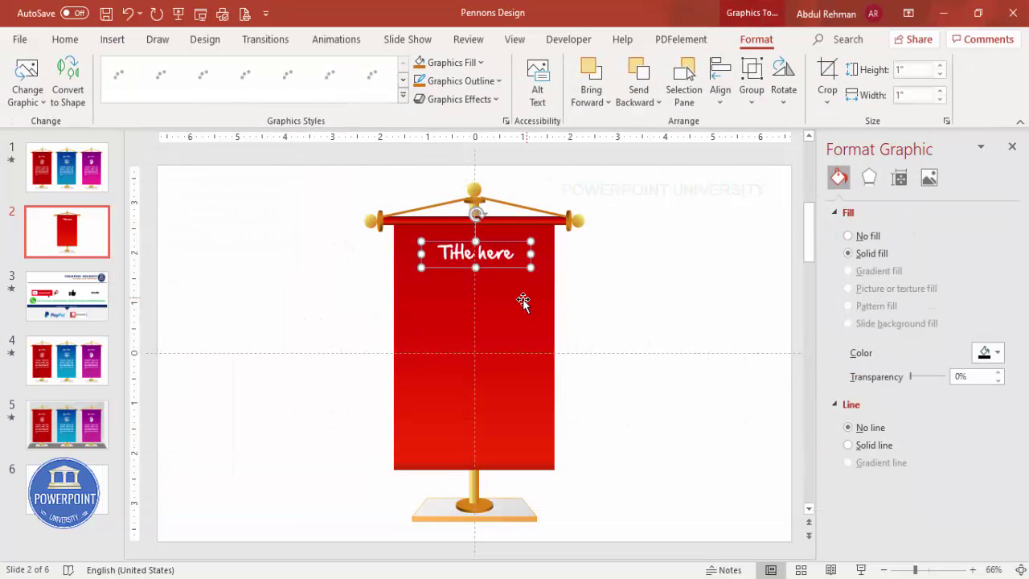
left_click(473, 64)
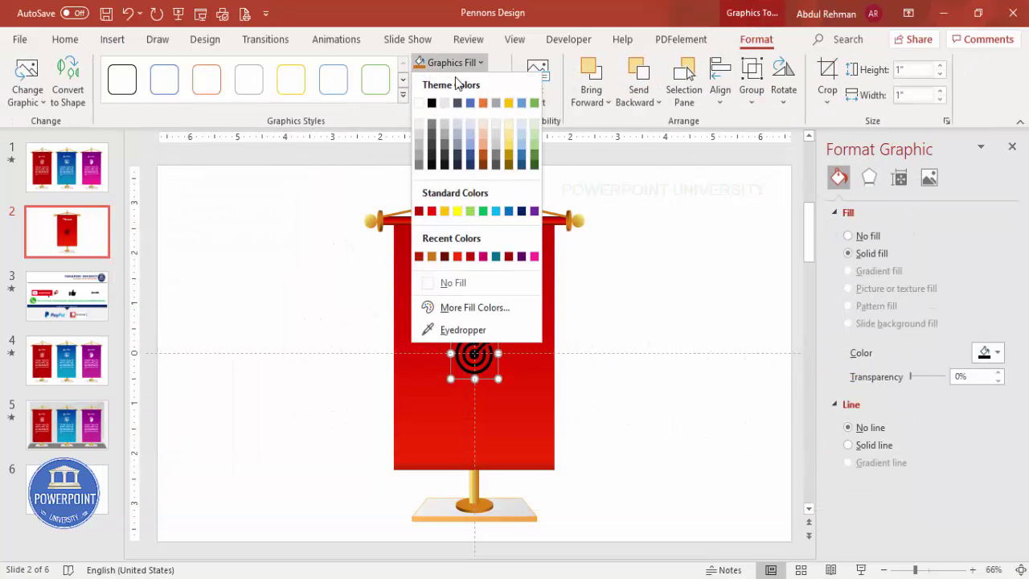
left_click(420, 102)
left_click_drag(480, 359, 479, 305)
left_click(606, 300)
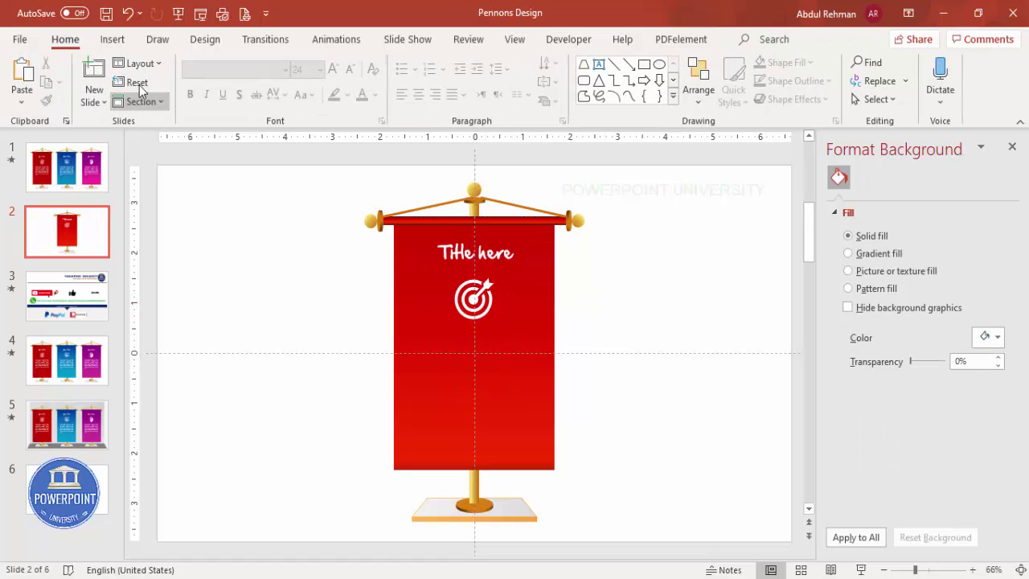
left_click(113, 38)
Add a text box below the icon filled with =lorem() placeholder text
left_click(600, 89)
left_click_drag(411, 336, 653, 407)
type("=lorem()")
key("Return")
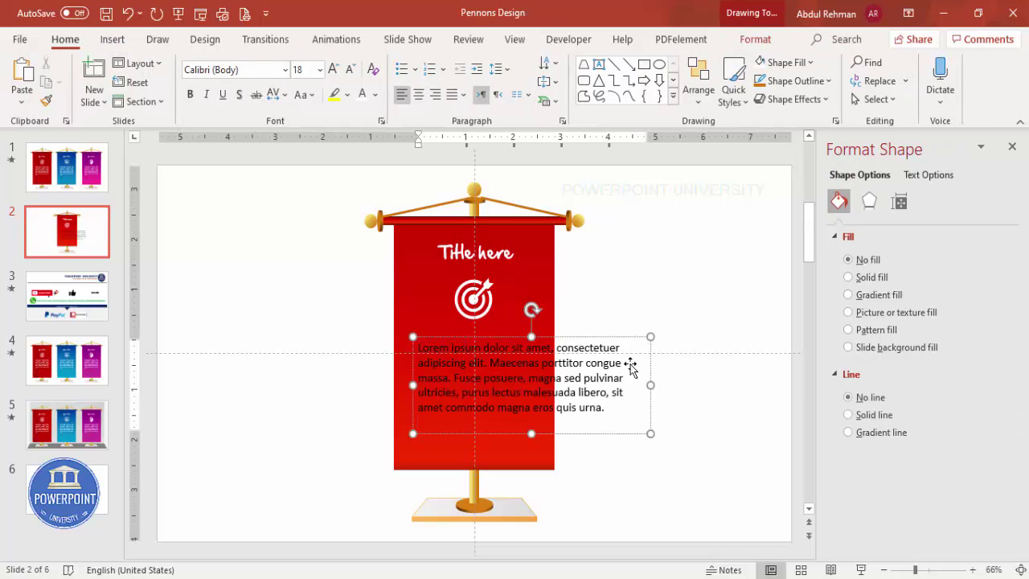
left_click(590, 337)
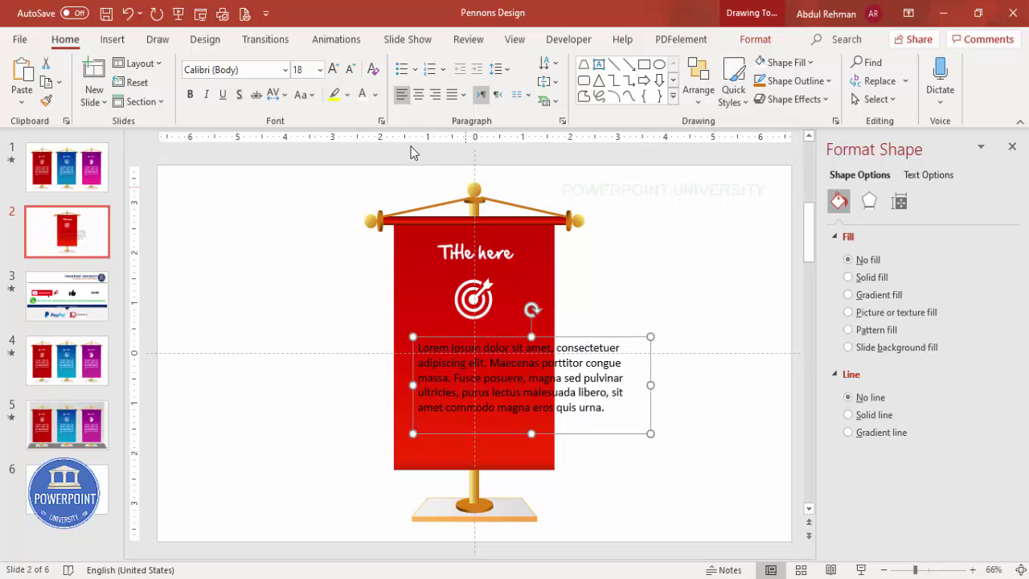
Format the body white, Hand Of Sean 11 pt, justified, and narrow the box to fit
left_click(363, 95)
left_click(259, 68)
type("Hand Of Sean")
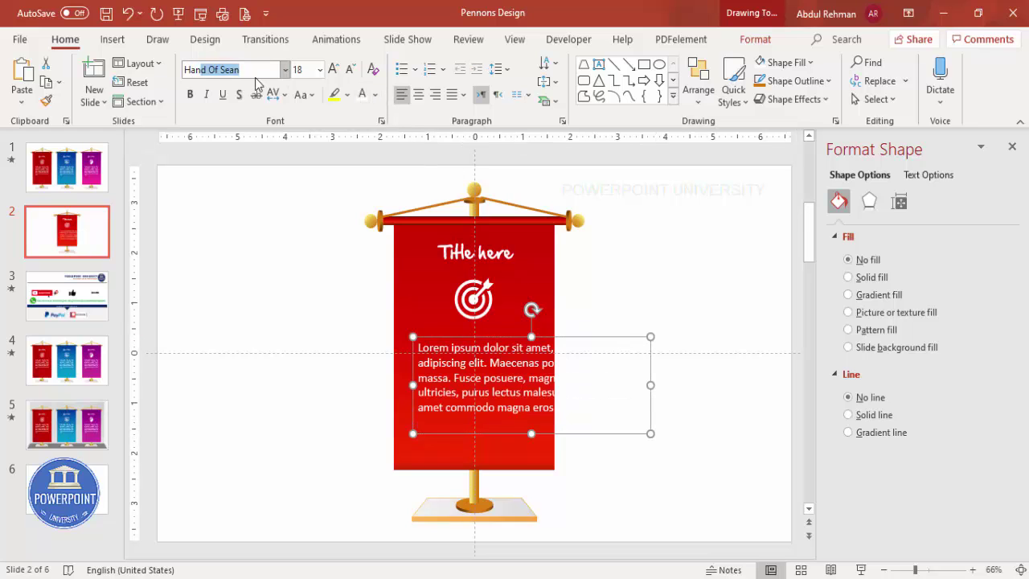
key("Return")
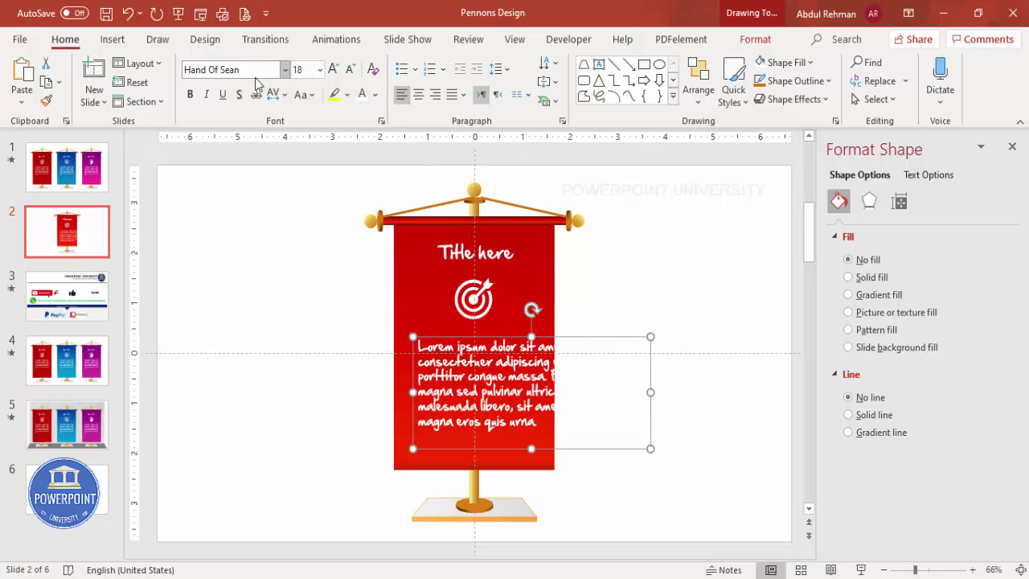
left_click(348, 69)
left_click(348, 69)
left_click(348, 70)
left_click(348, 69)
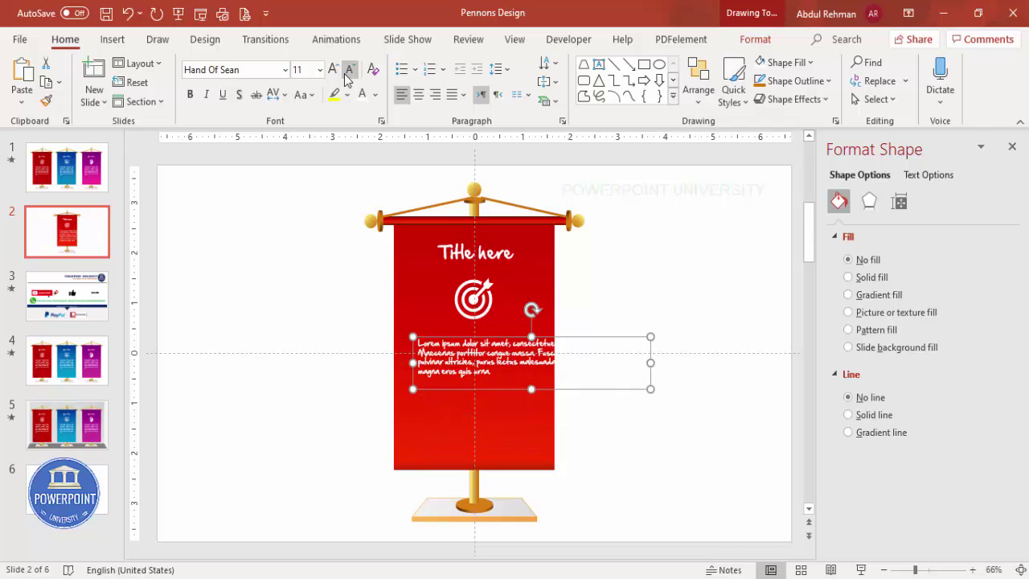
left_click(463, 95)
left_click(482, 115)
left_click_drag(651, 362, 517, 332)
Hide the guides and group the banner with its title, icon and body text
left_click(615, 291)
left_click(515, 39)
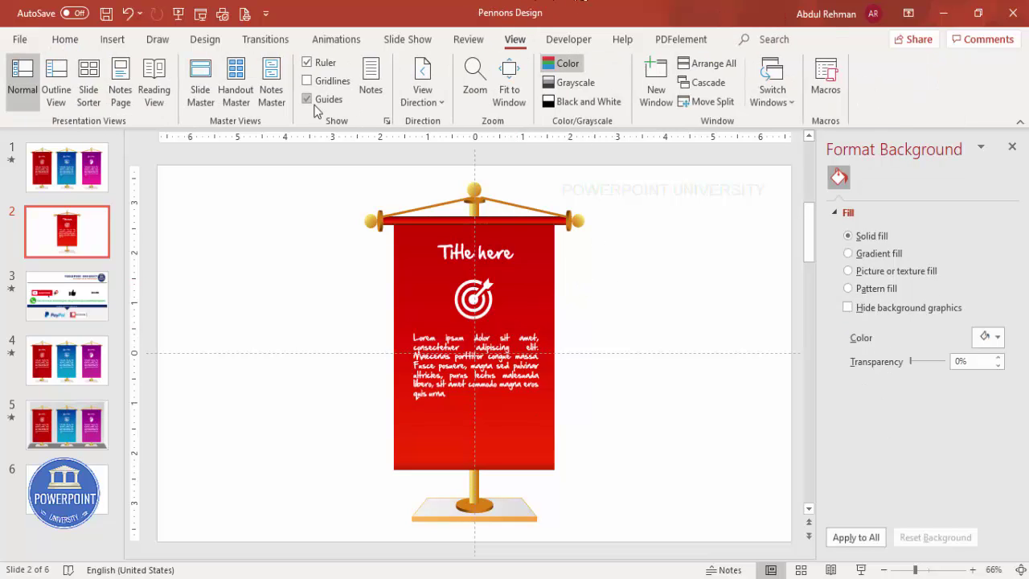
left_click(309, 99)
left_click(539, 239)
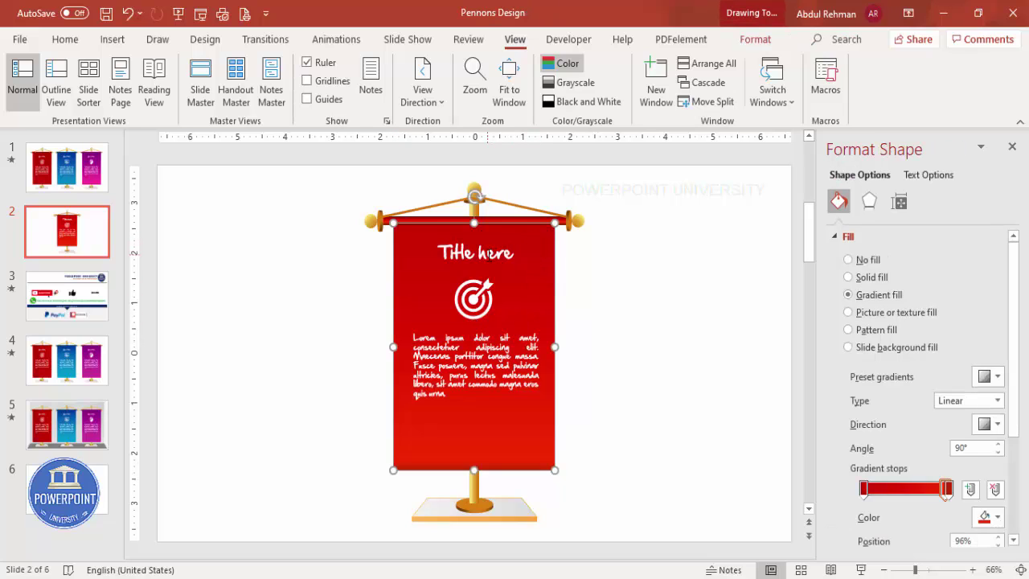
left_click(480, 253)
left_click(474, 296, "shift")
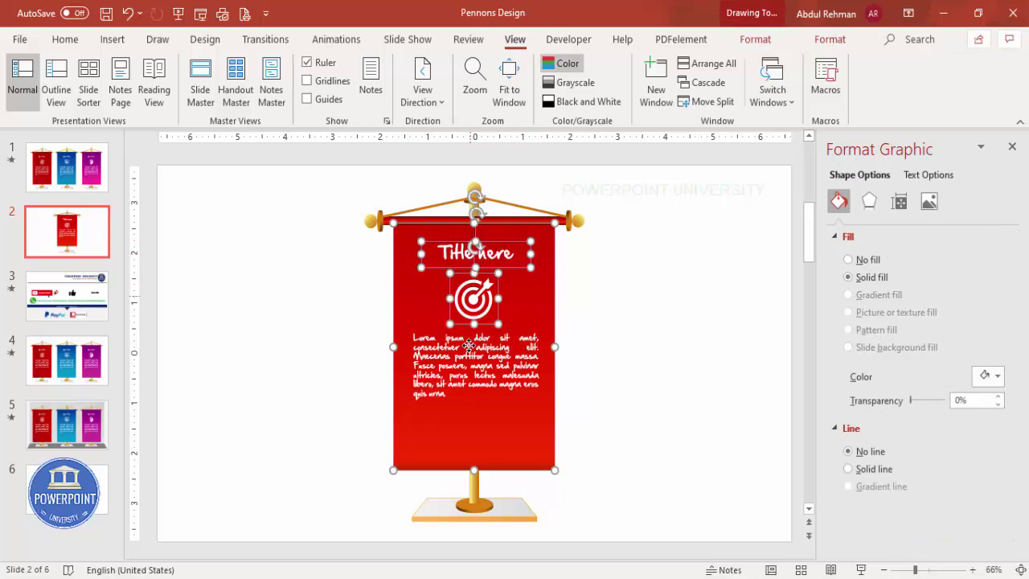
left_click(470, 348, "shift")
key("ctrl+g")
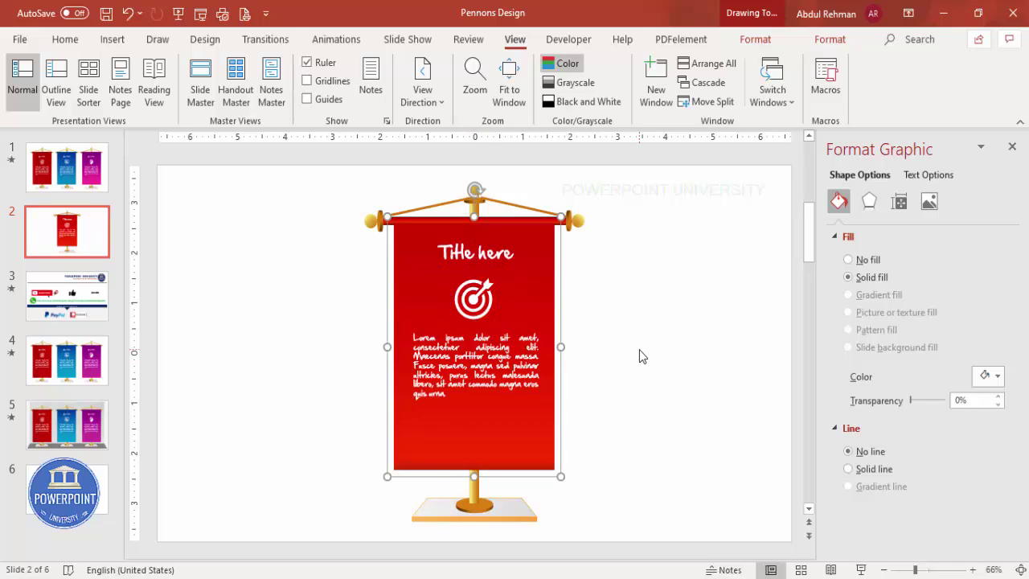
left_click(637, 300)
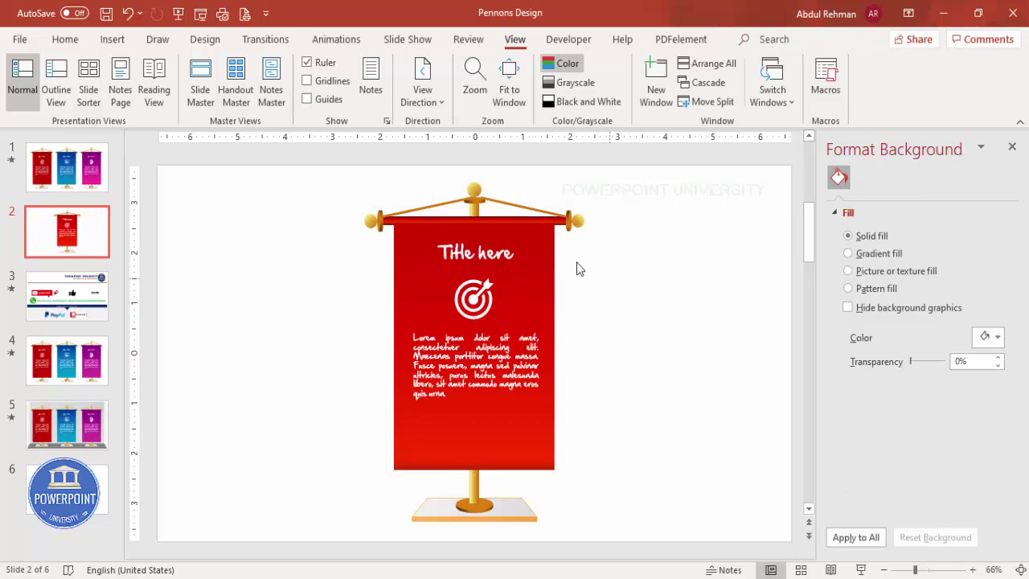
Move the whole banner stand left and place a duplicate to its right
left_click_drag(316, 165, 662, 556)
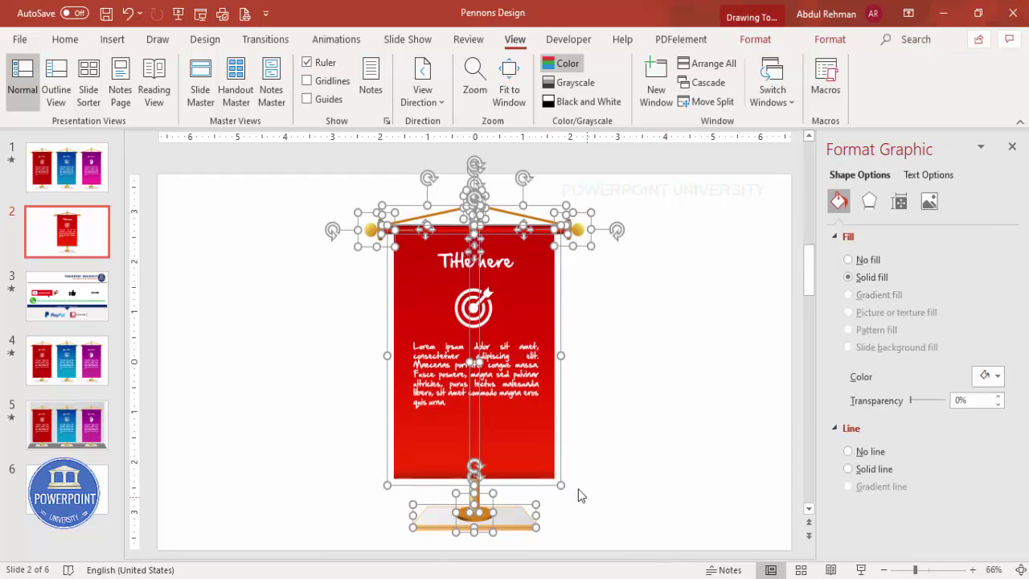
left_click_drag(522, 456, 352, 444)
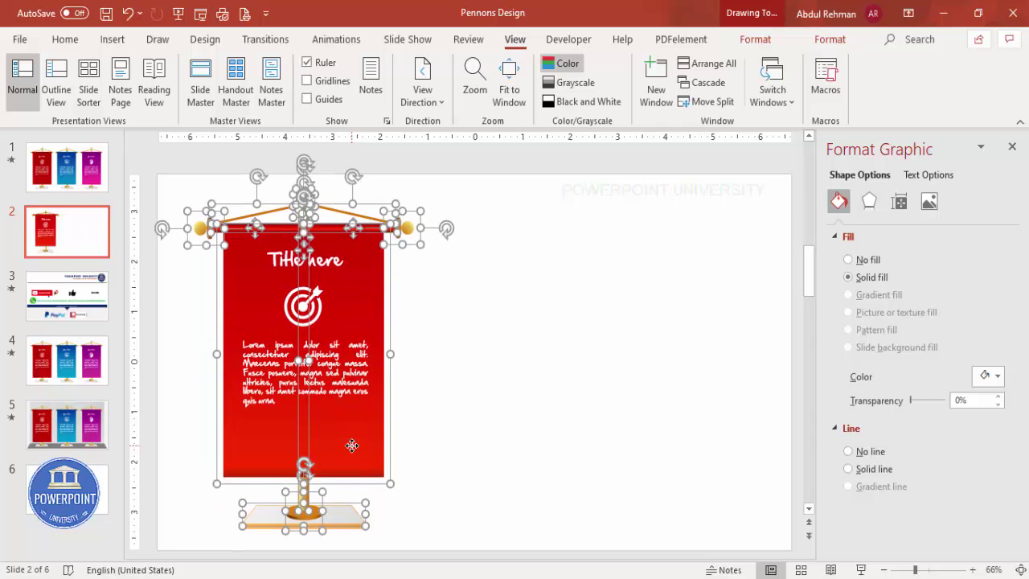
key("ctrl+d")
left_click_drag(381, 324, 641, 312)
Select every object on slide 2 so both red pennant stands can be moved together
left_click(696, 314)
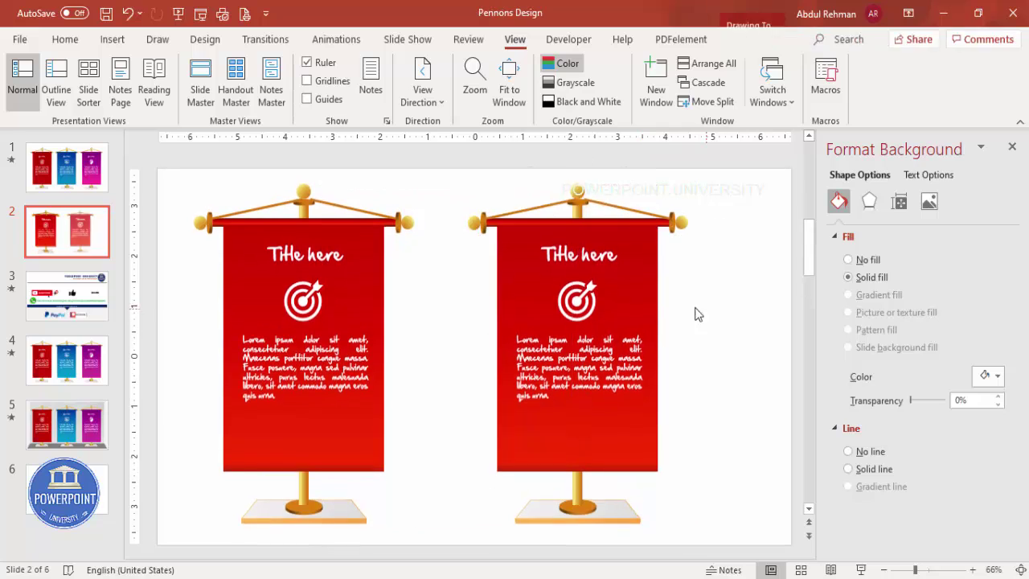
left_click(643, 271)
left_click(656, 278)
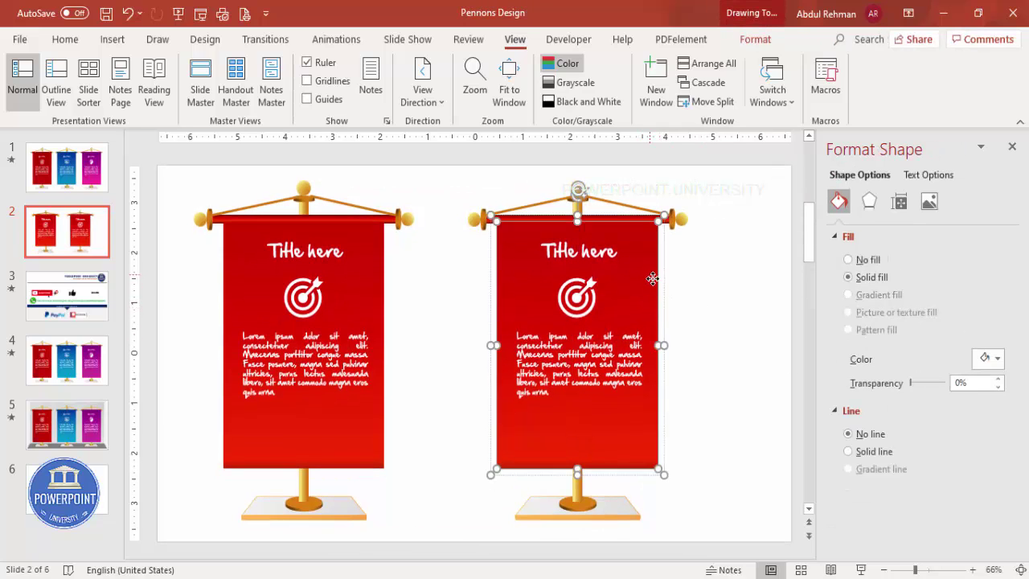
left_click(702, 308)
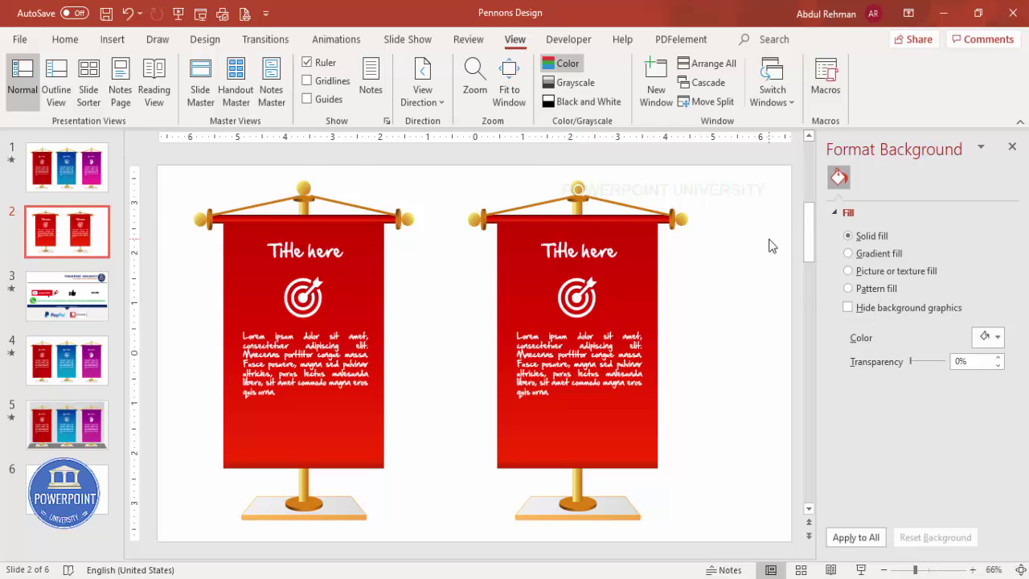
key("ctrl+a")
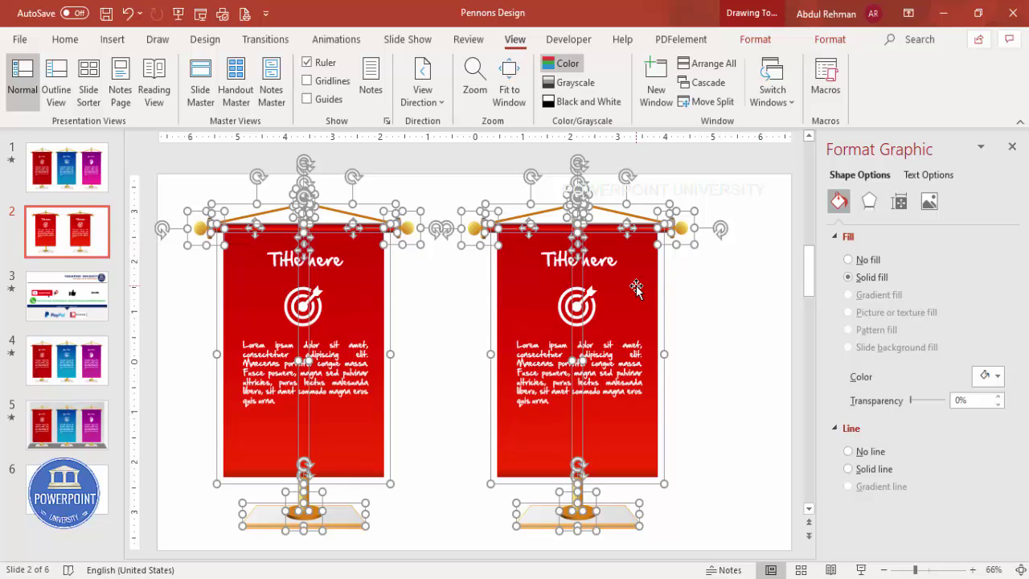